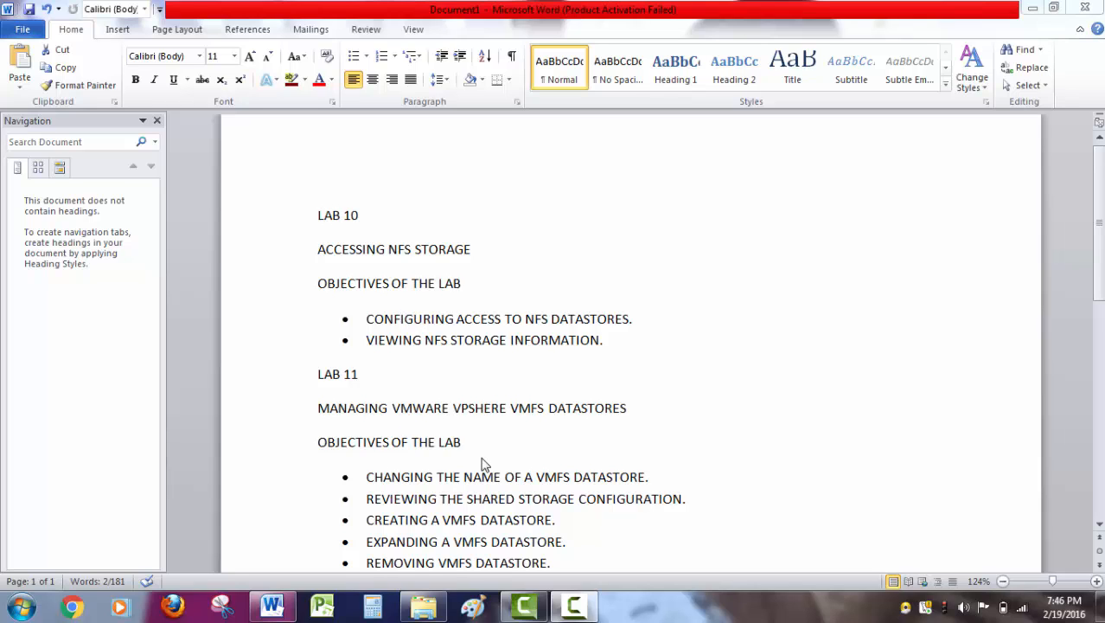
Read through the Lab 10 and Lab 11 objectives and the notes on NFS storage and VMFS datastores
left_click(1099, 523)
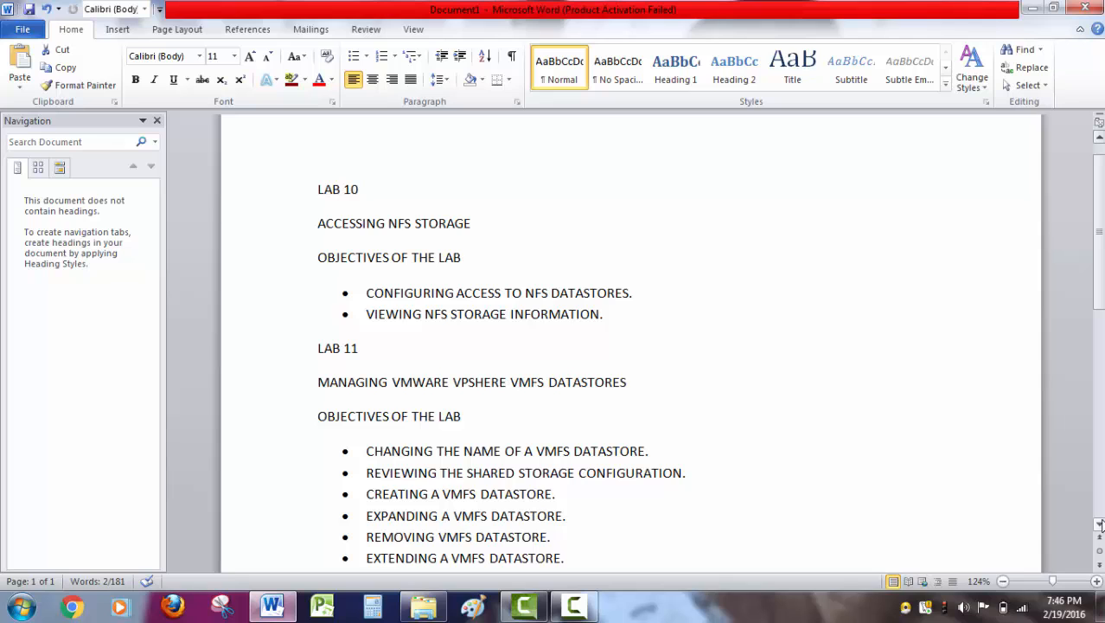
key("Down")
key("Down")
key("Down")
key("Down")
key("Down")
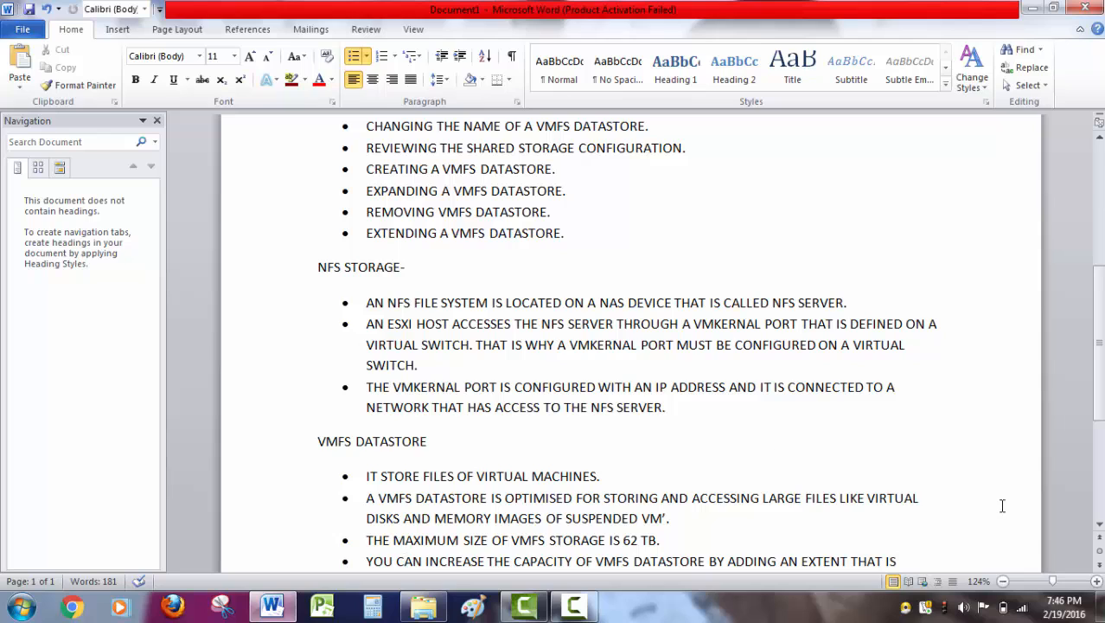
left_click(1099, 525)
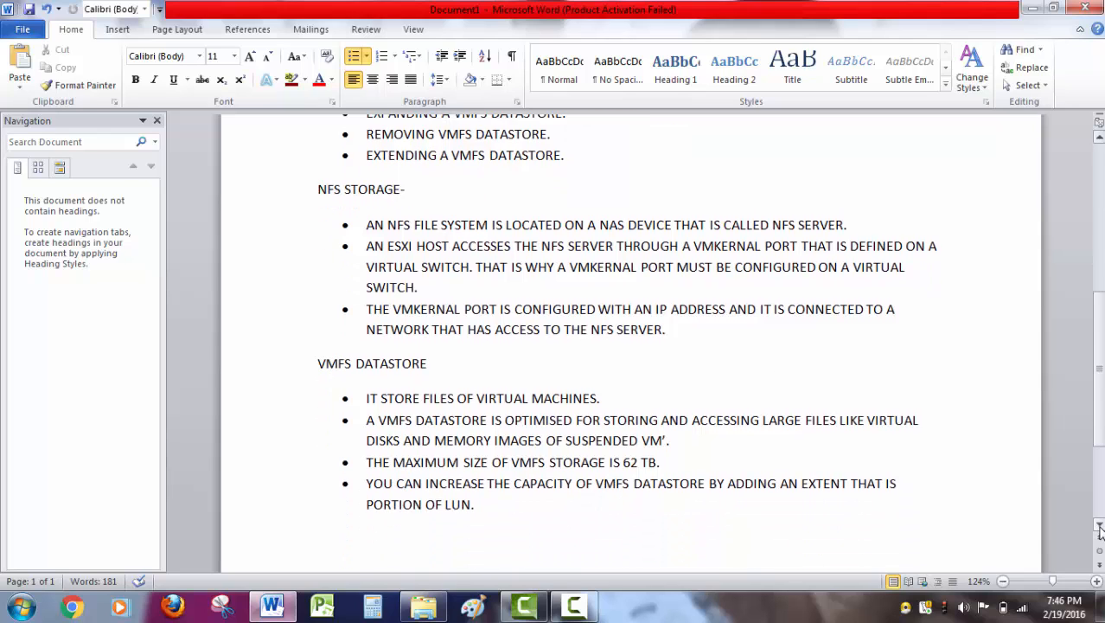
left_click(1099, 525)
left_click(1099, 525)
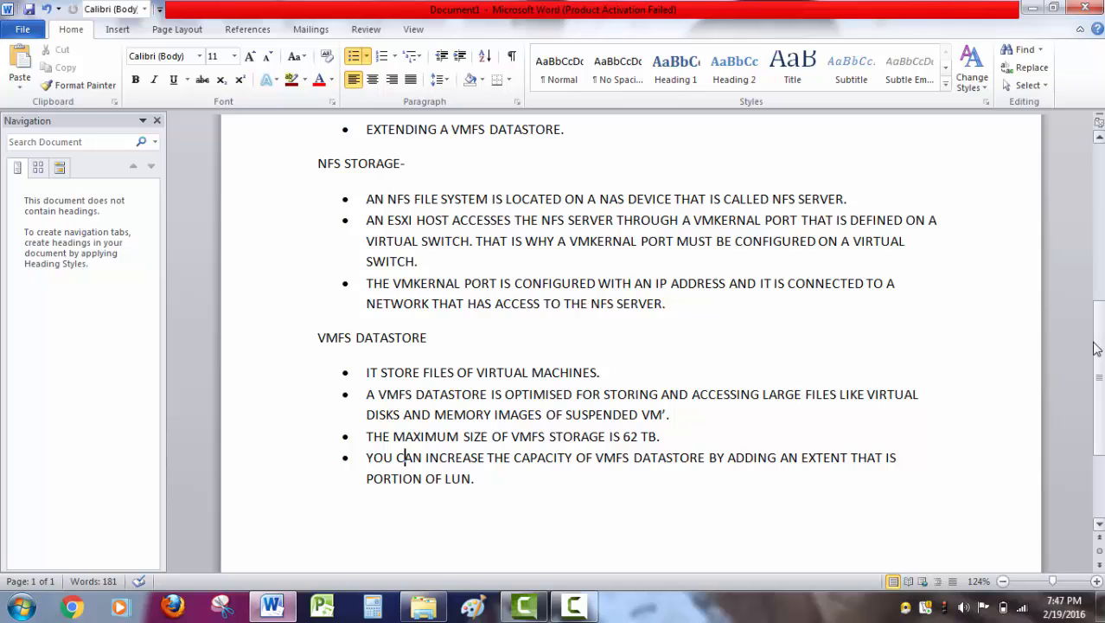
left_click_drag(1096, 348, 1101, 228)
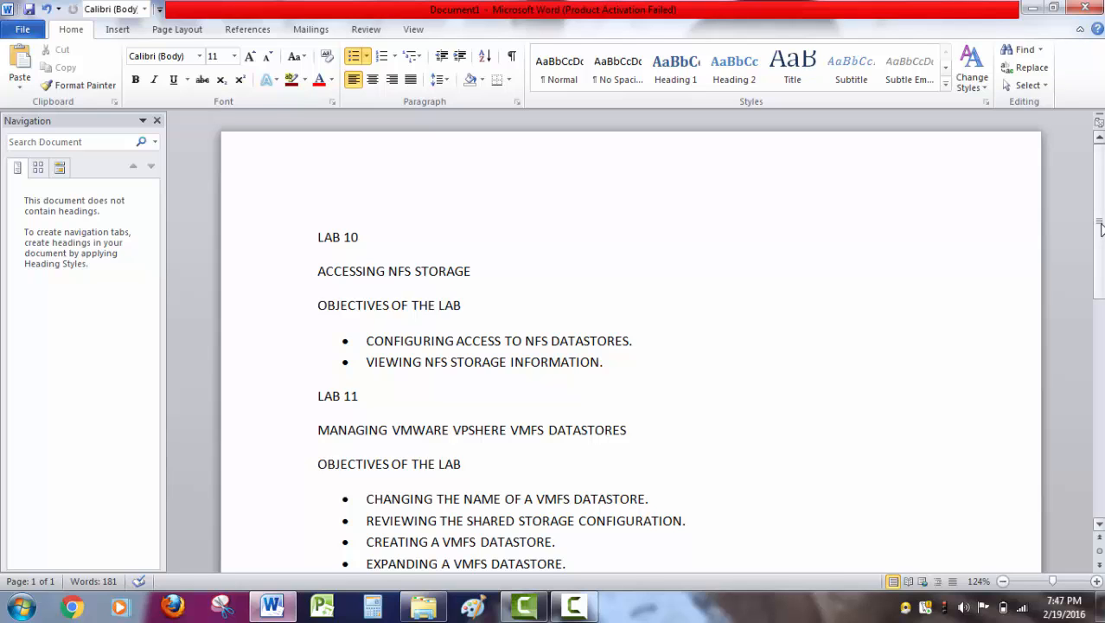
left_click_drag(1101, 228, 1101, 251)
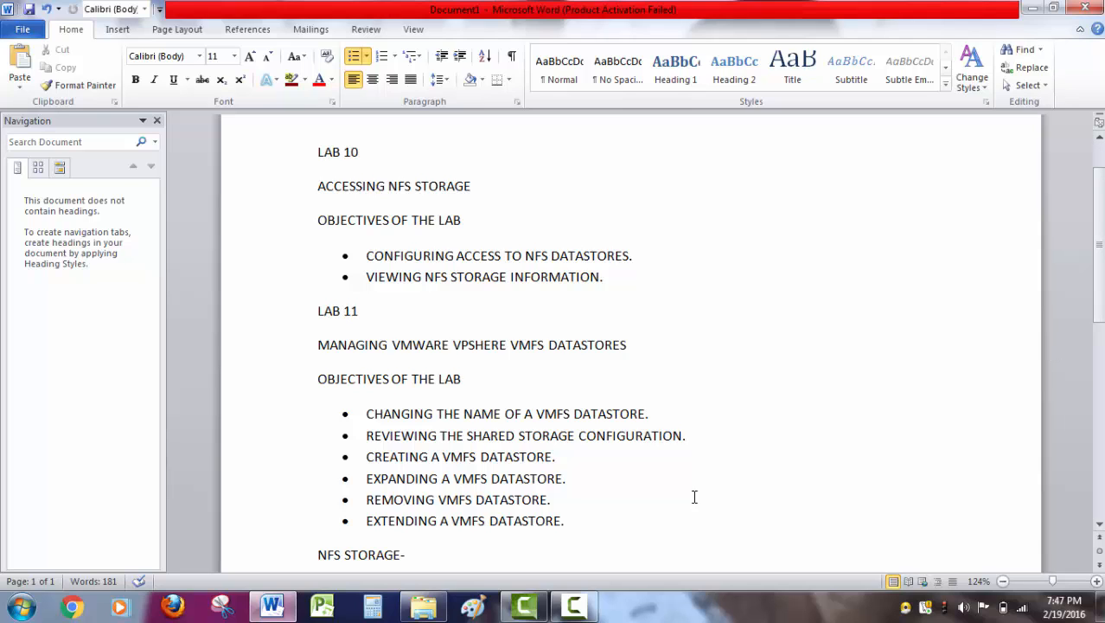
left_click(573, 605)
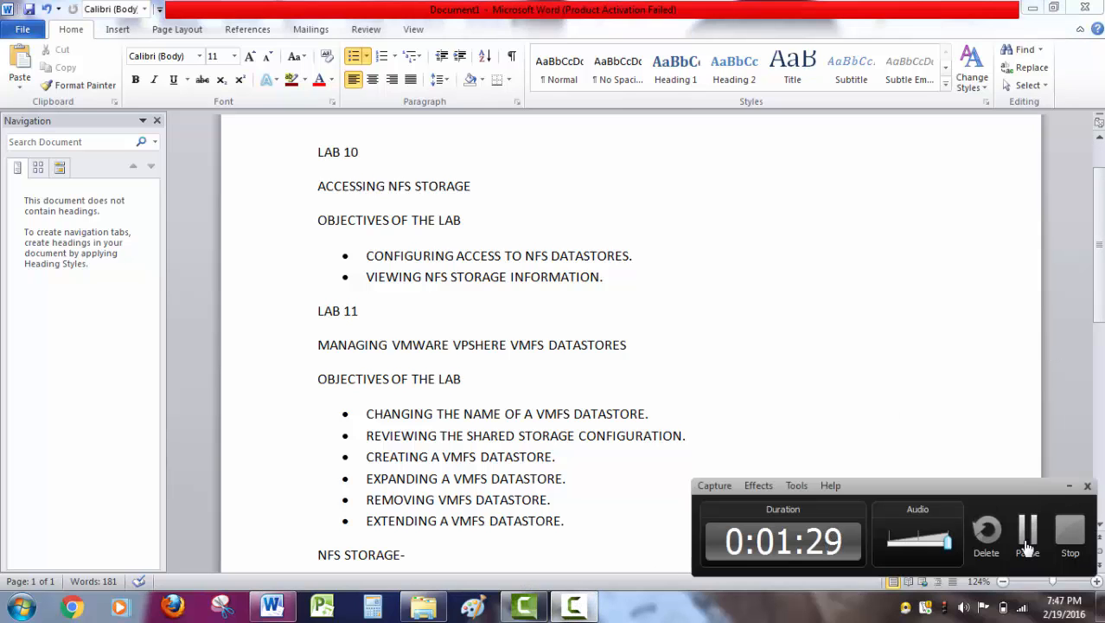
left_click(1027, 532)
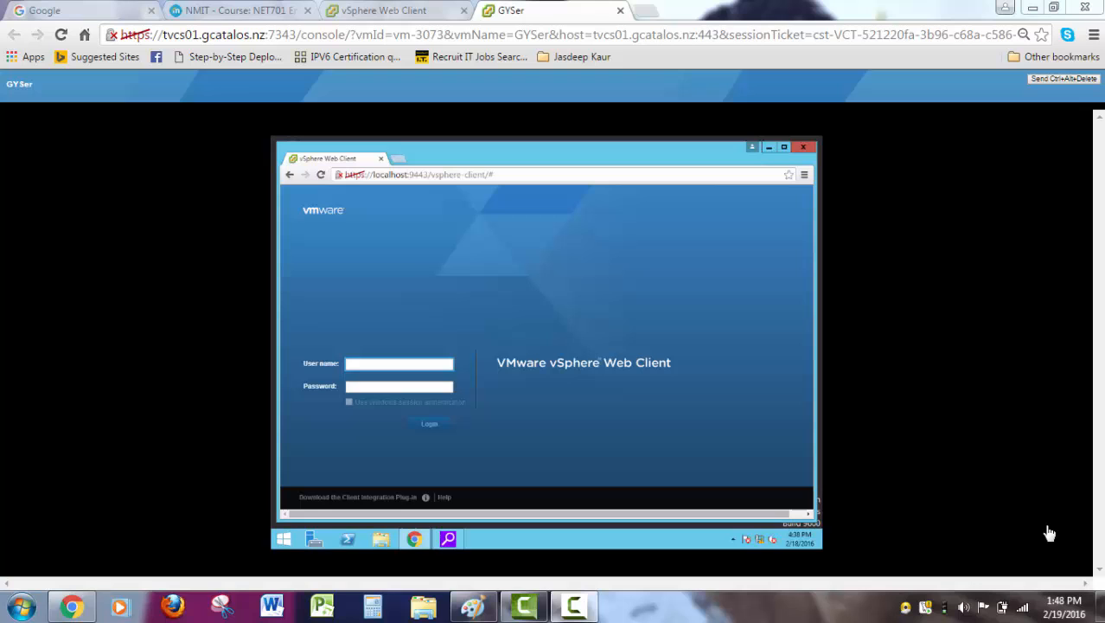
left_click(577, 608)
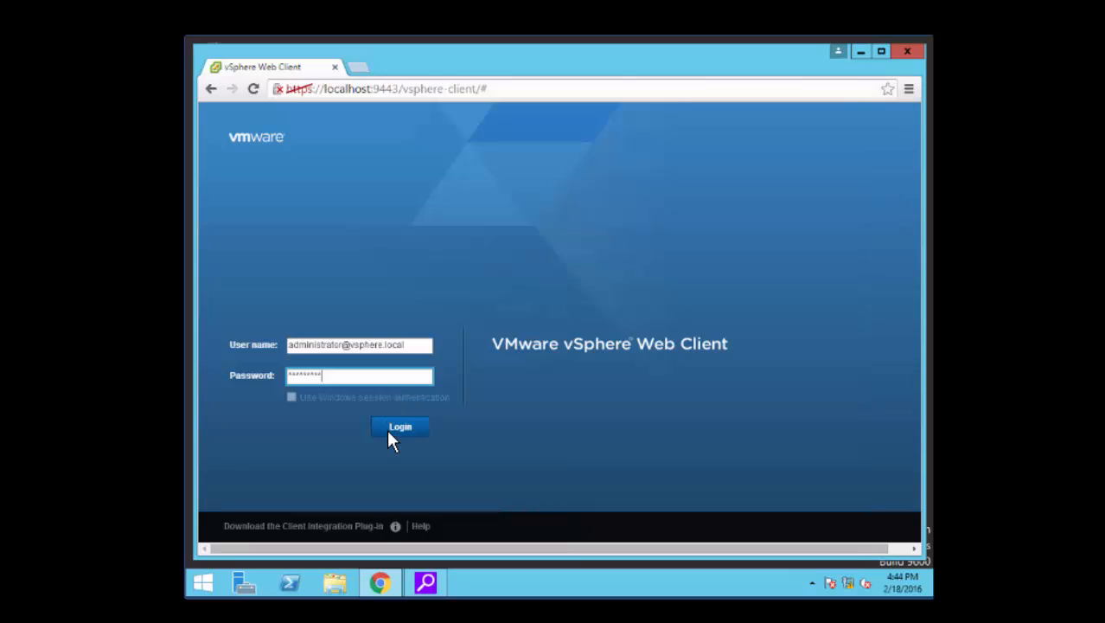
Log in to the vSphere Web Client with the entered administrator credentials and open the vCenter storage inventory
left_click(393, 425)
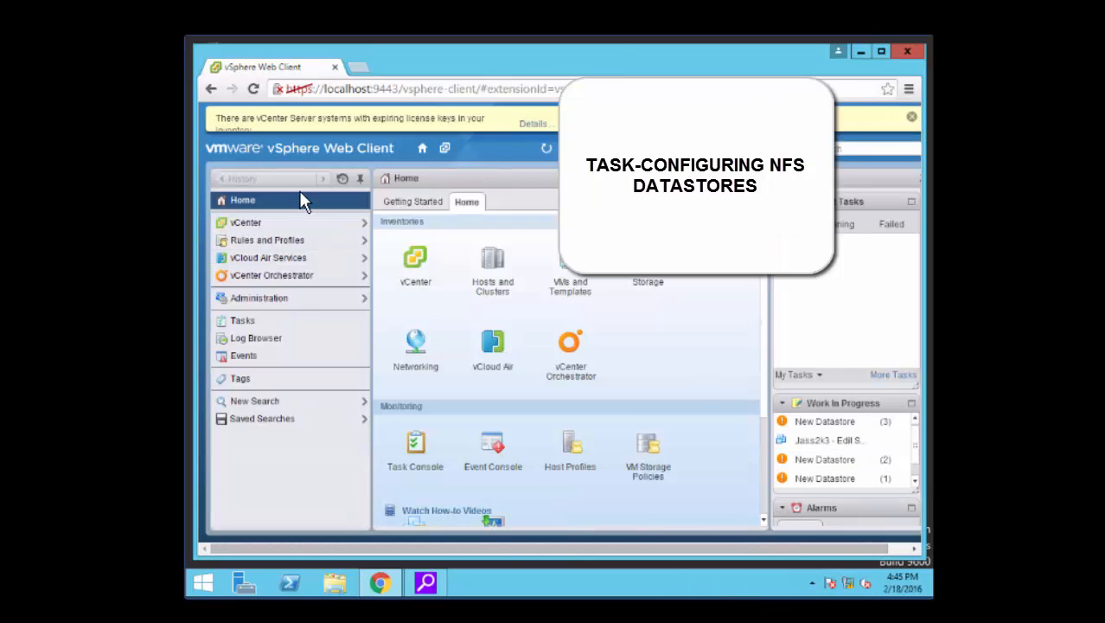
left_click(293, 224)
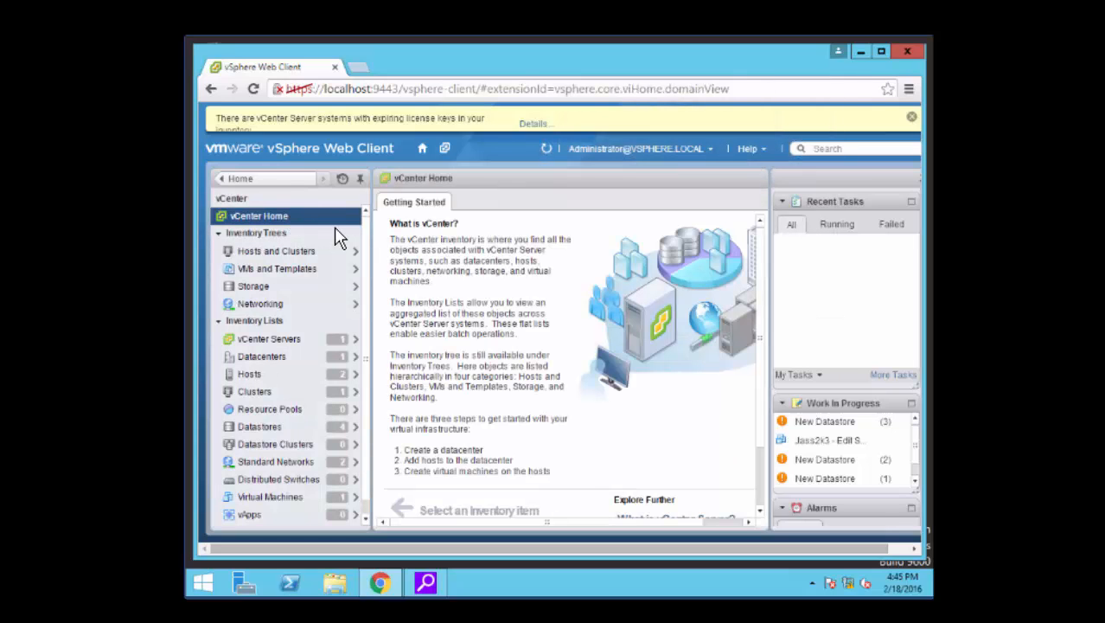
left_click(313, 294)
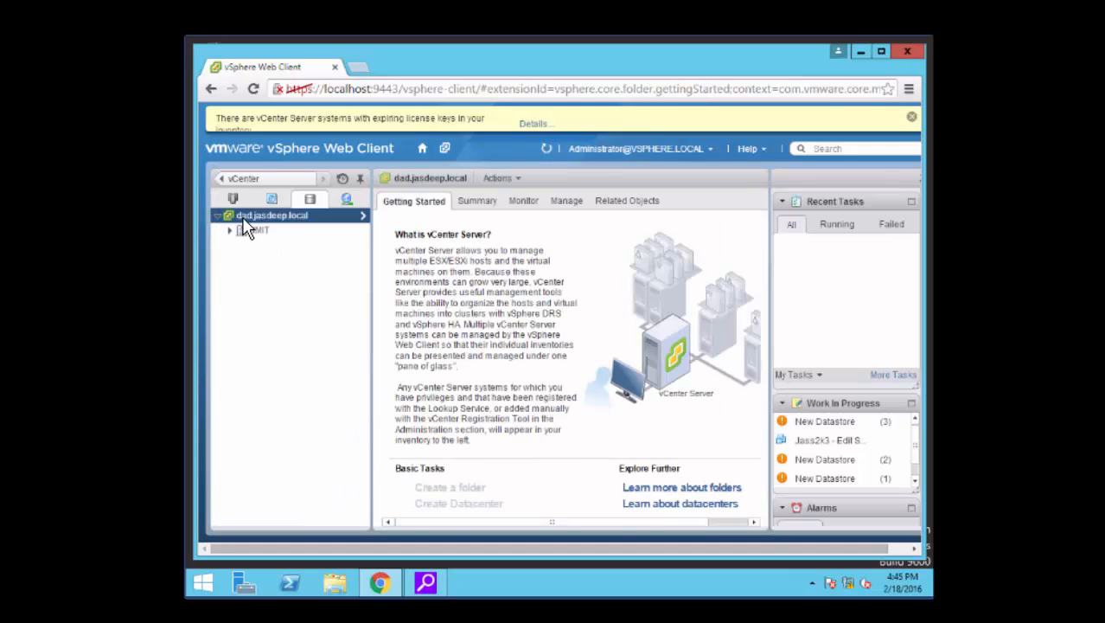
List the datastores related to the NMIT datacenter
left_click(246, 233)
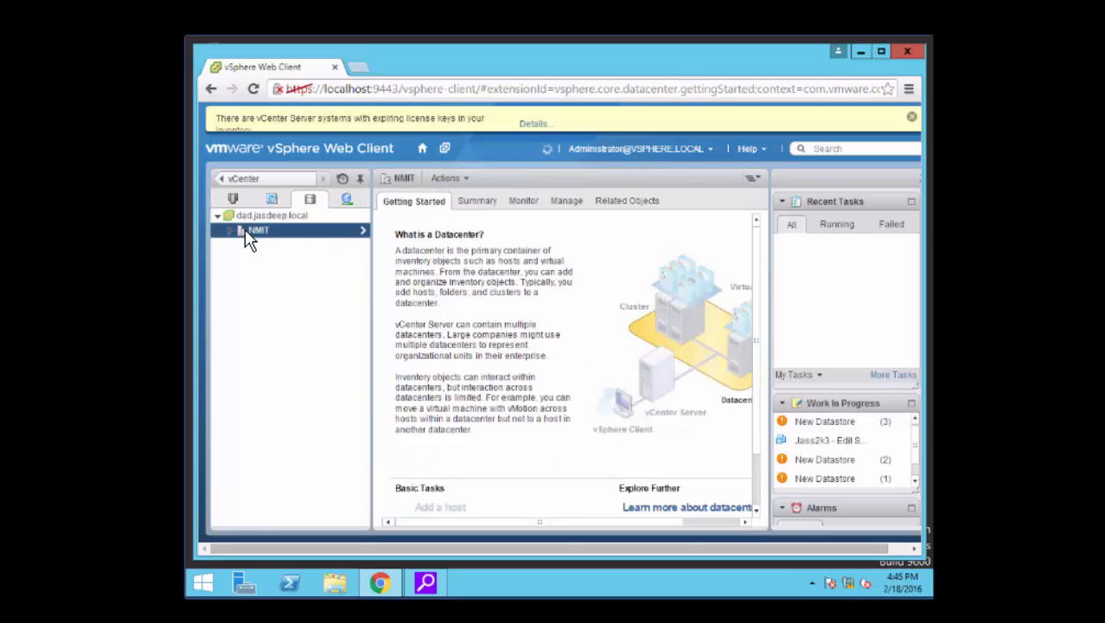
left_click(607, 207)
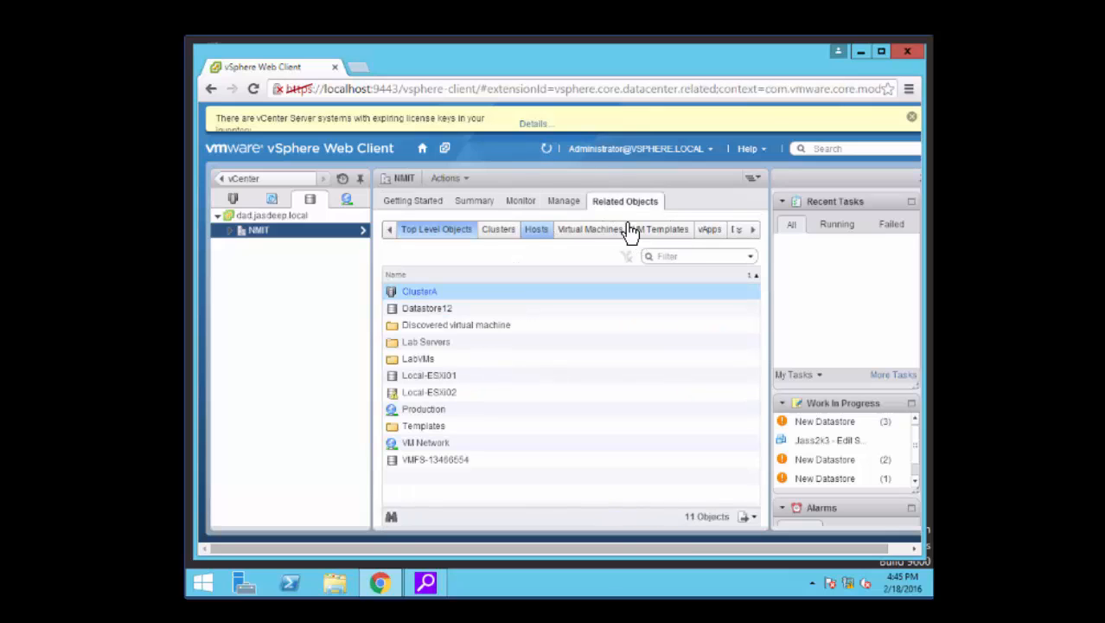
left_click(754, 235)
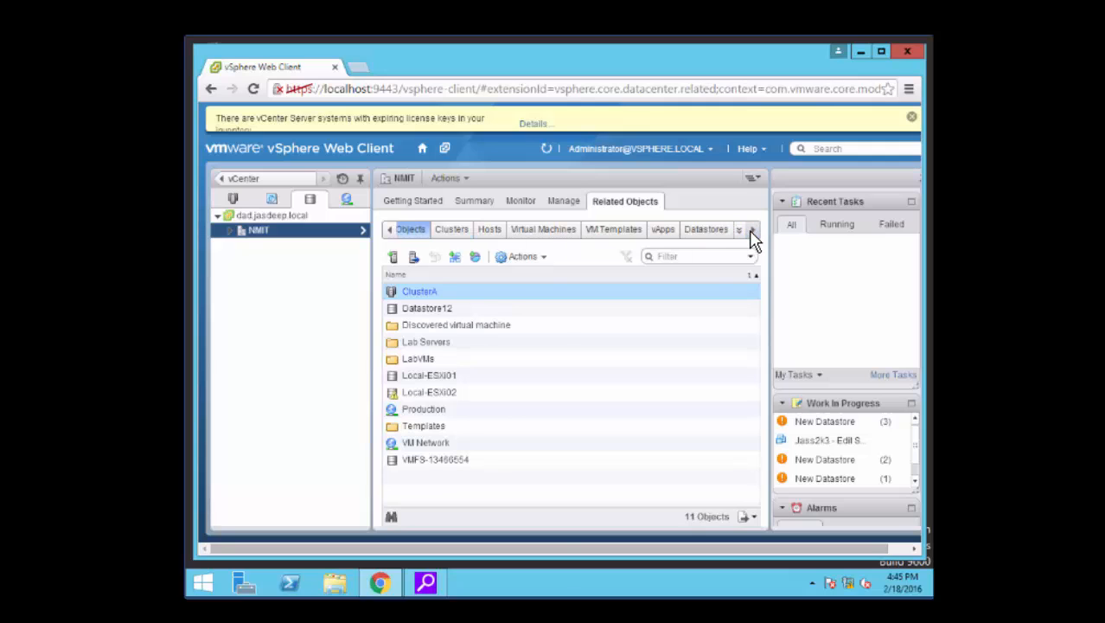
left_click(699, 237)
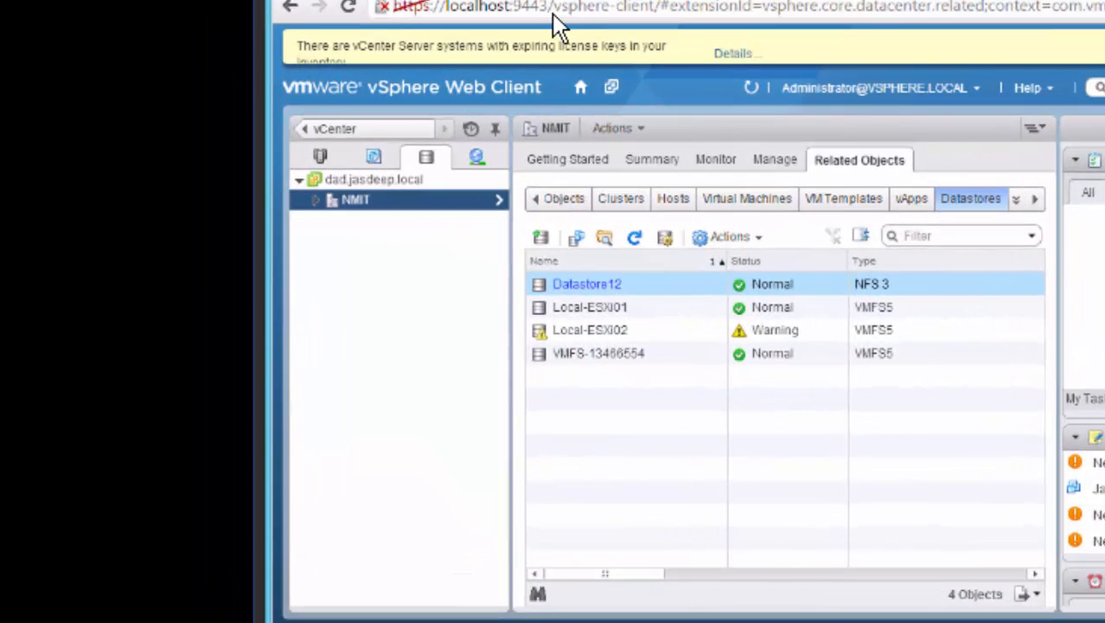
Start a new datastore at the NMIT location and choose NFS as its type
left_click(541, 236)
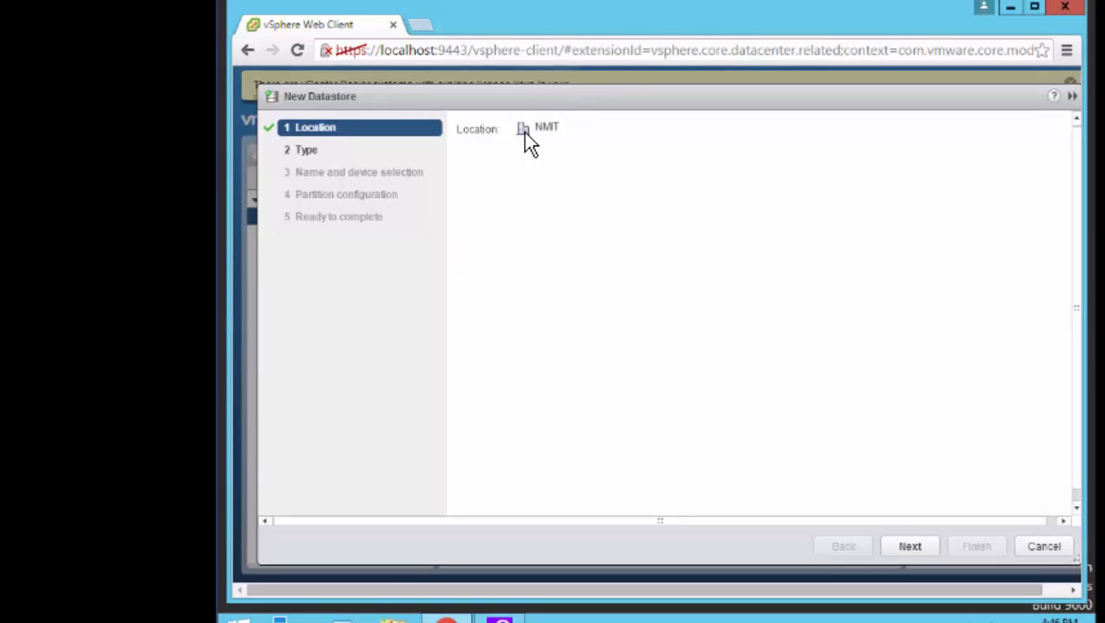
left_click(909, 543)
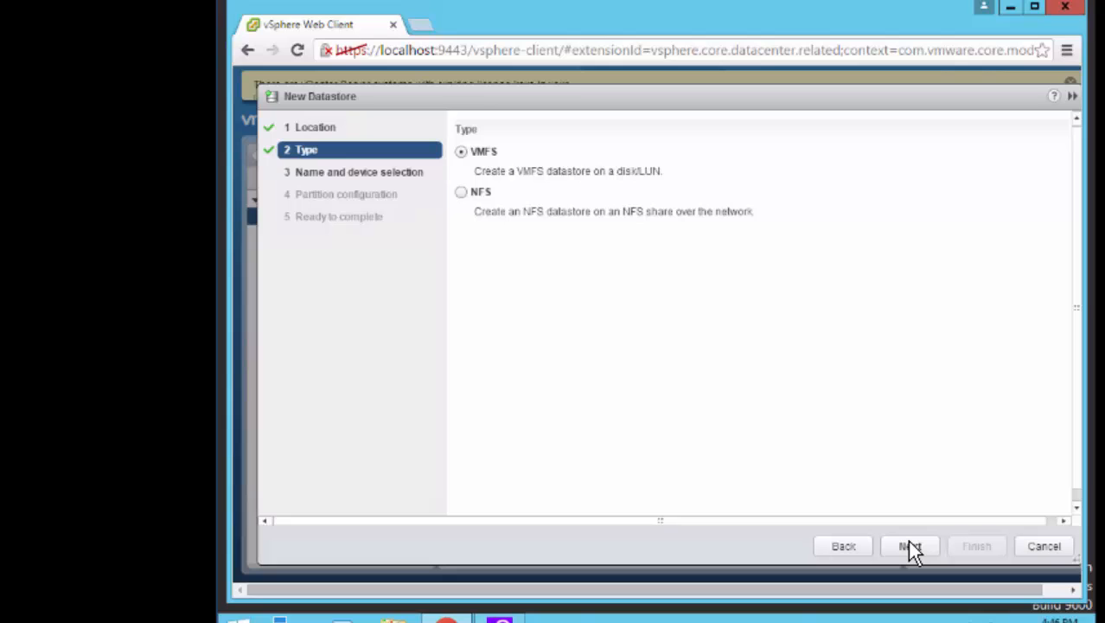
left_click(461, 192)
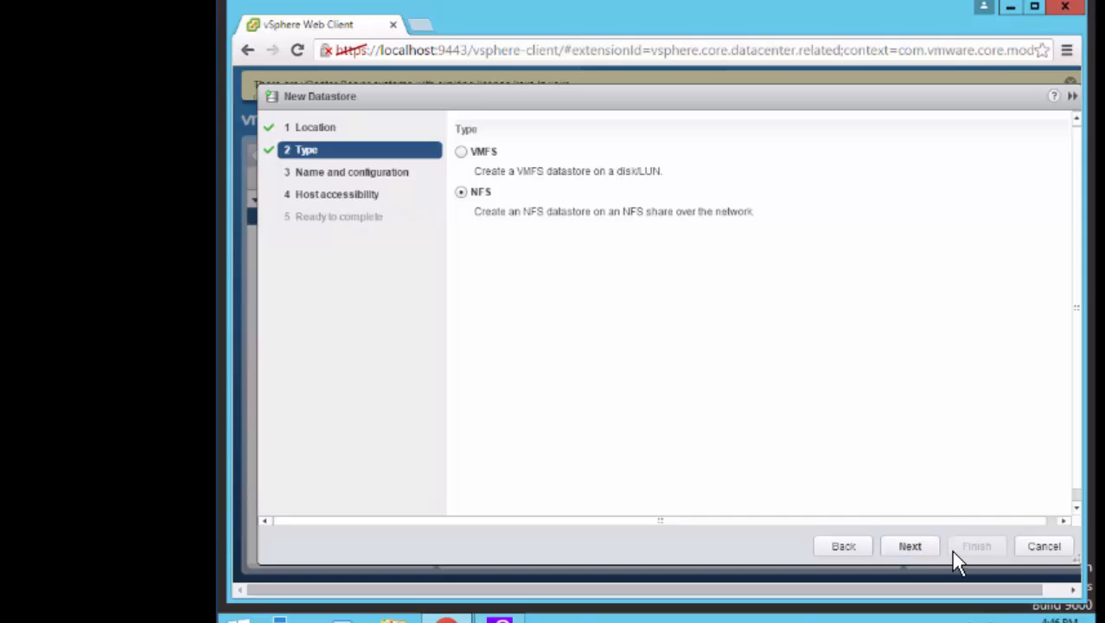
left_click(920, 536)
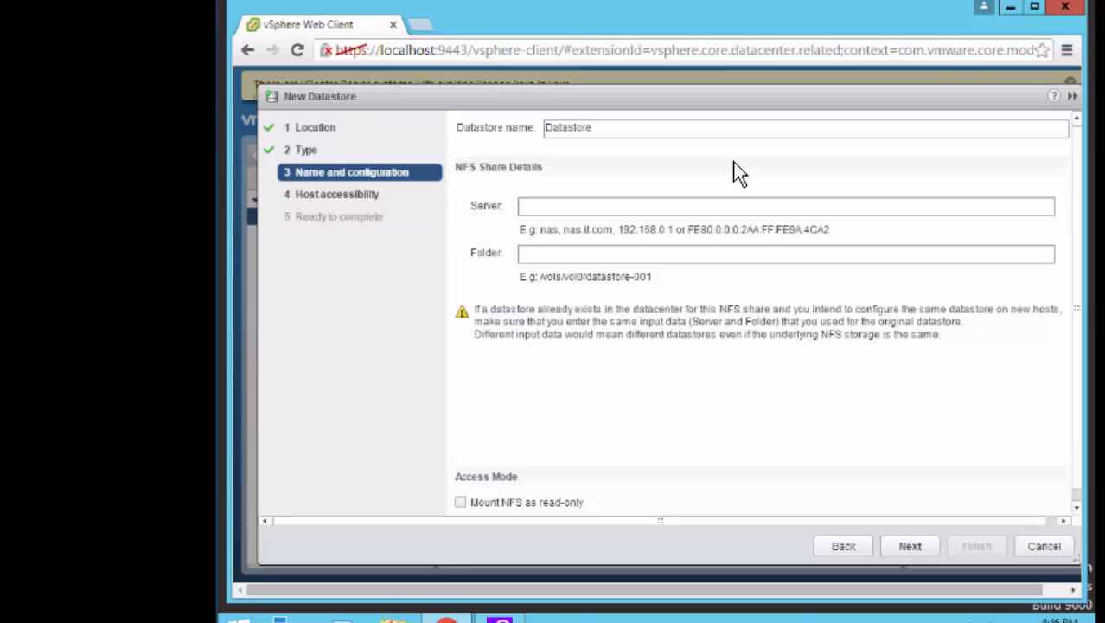
Replace the default datastore name with NFS-Jass
left_click(717, 127)
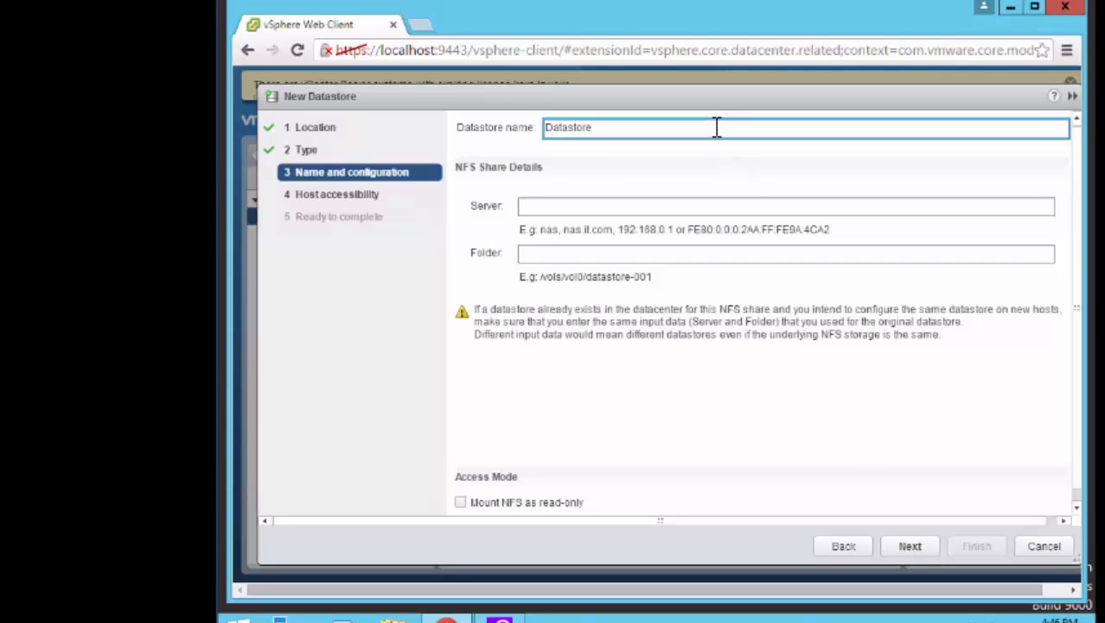
key("BackSpace")
key("BackSpace")
key("BackSpace")
key("BackSpace")
key("BackSpace")
key("BackSpace")
key("BackSpace")
key("BackSpace")
key("BackSpace")
type("NFS_Jass")
Set the NFS share's server to 192.168.255.6 and its folder to /vol/vol0/qtree1, and continue to host accessibility
left_click(564, 213)
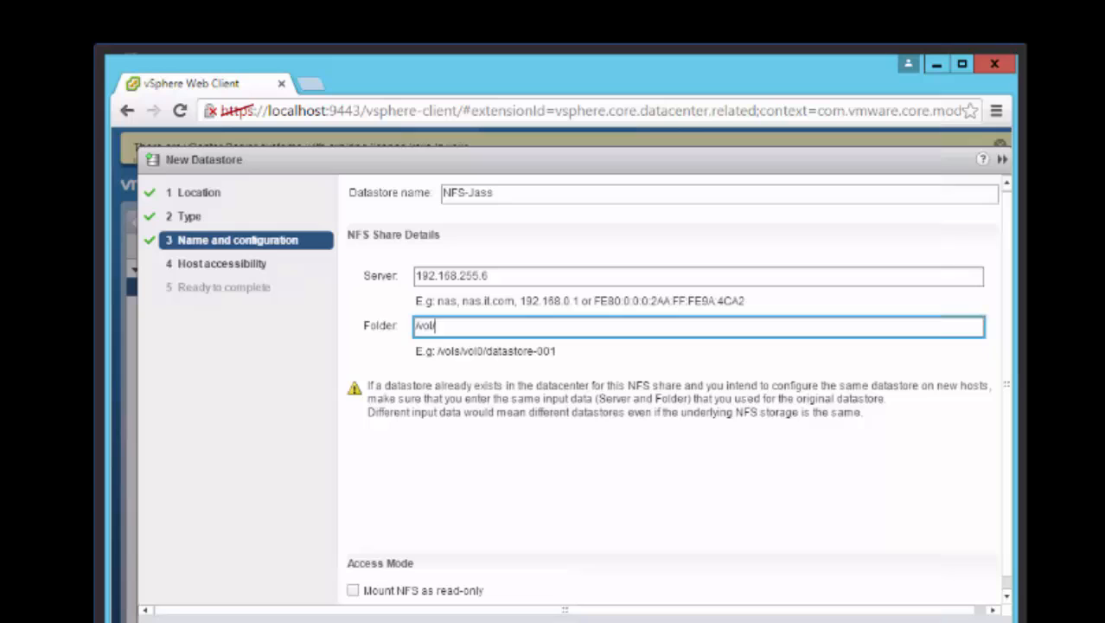
type("/vol/vol0/qtree")
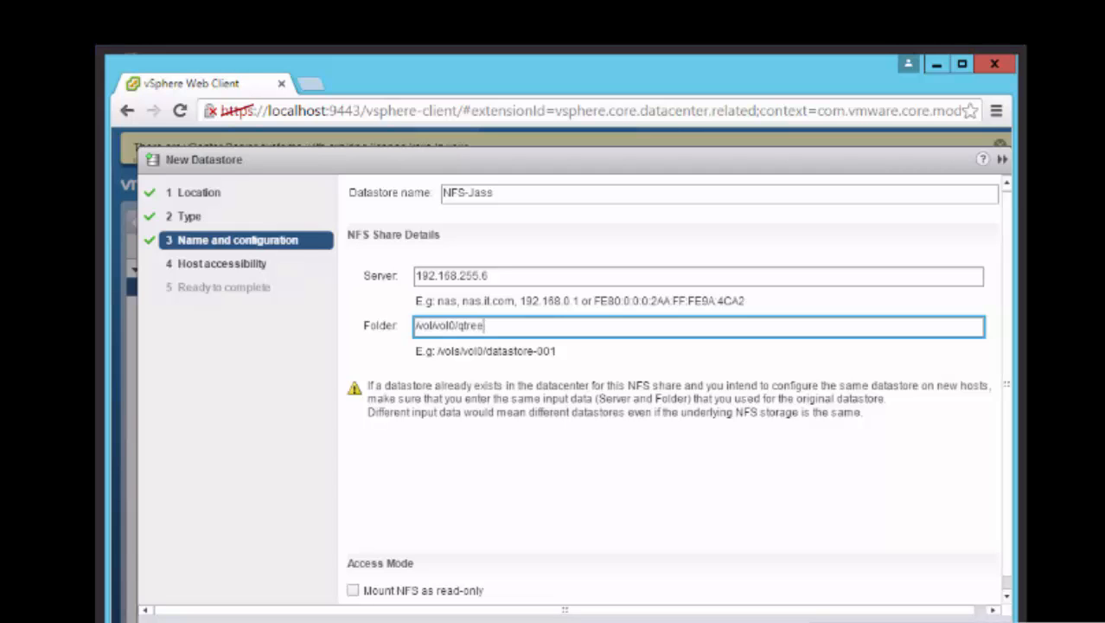
type("1")
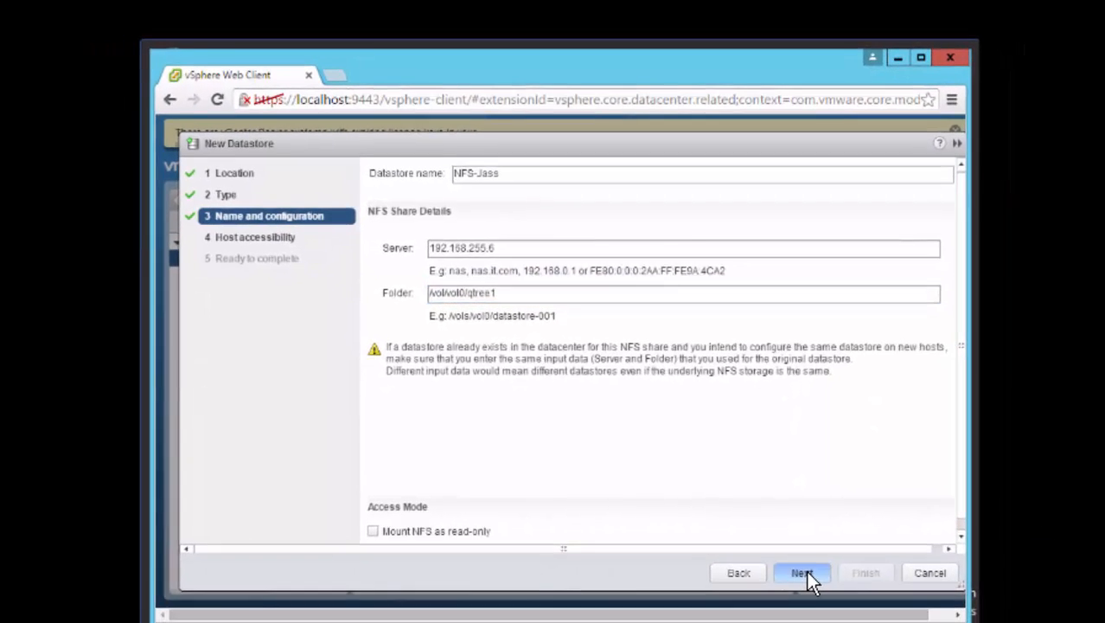
left_click(803, 572)
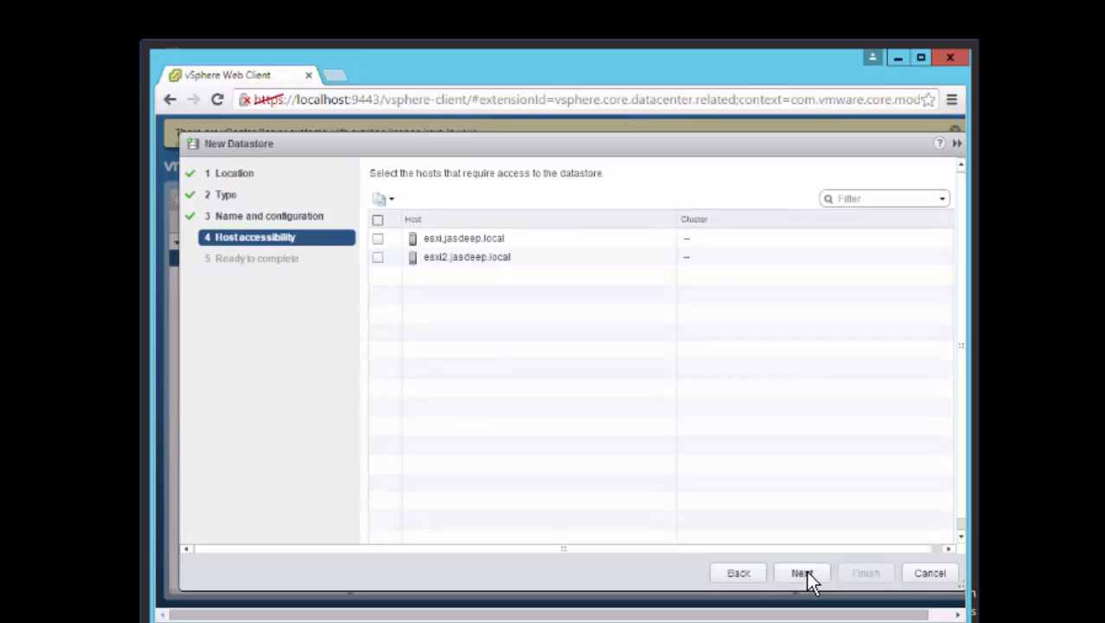
Give all listed ESXi hosts access to the NFS datastore and finish creating it
left_click(378, 220)
left_click(798, 573)
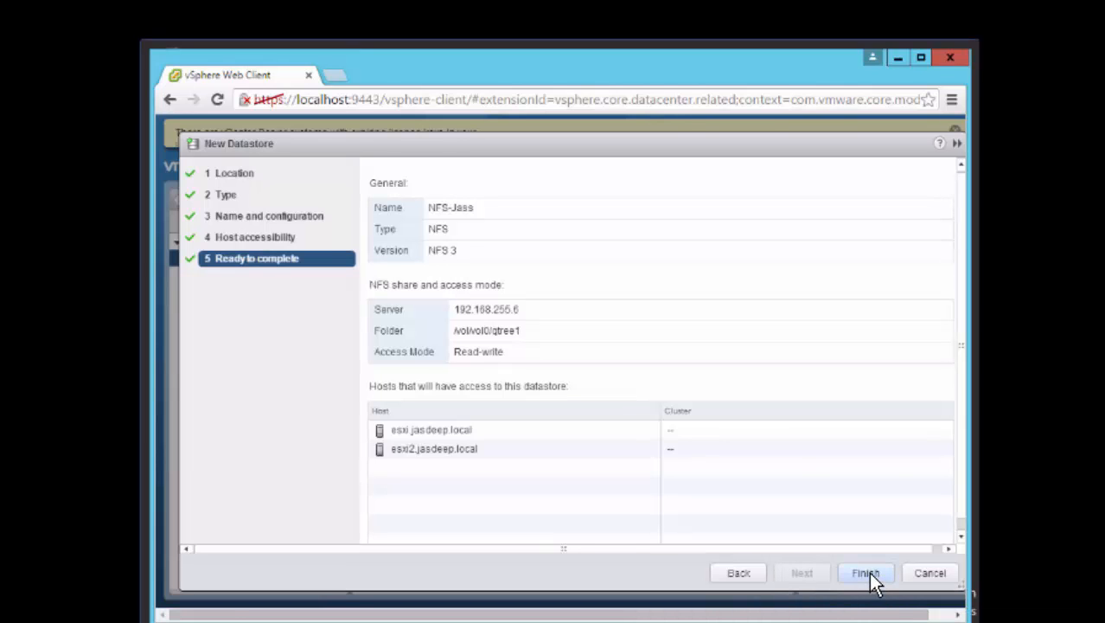
left_click(868, 571)
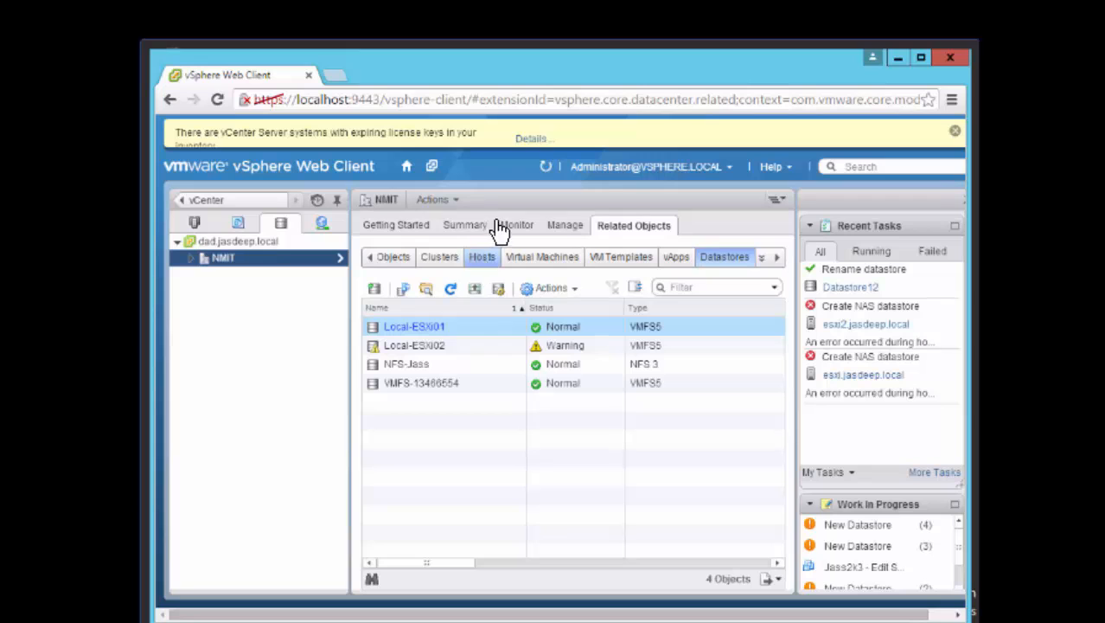
Show the NMIT datacenter's storage report on NAS Mounts and rescan the storage data
left_click(421, 367)
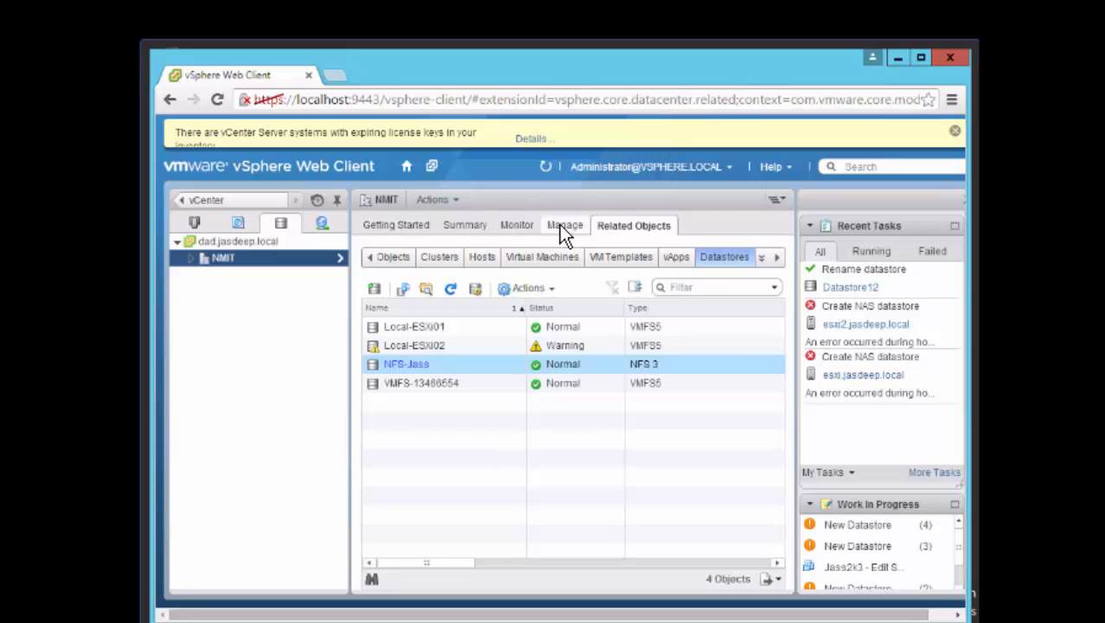
left_click(523, 224)
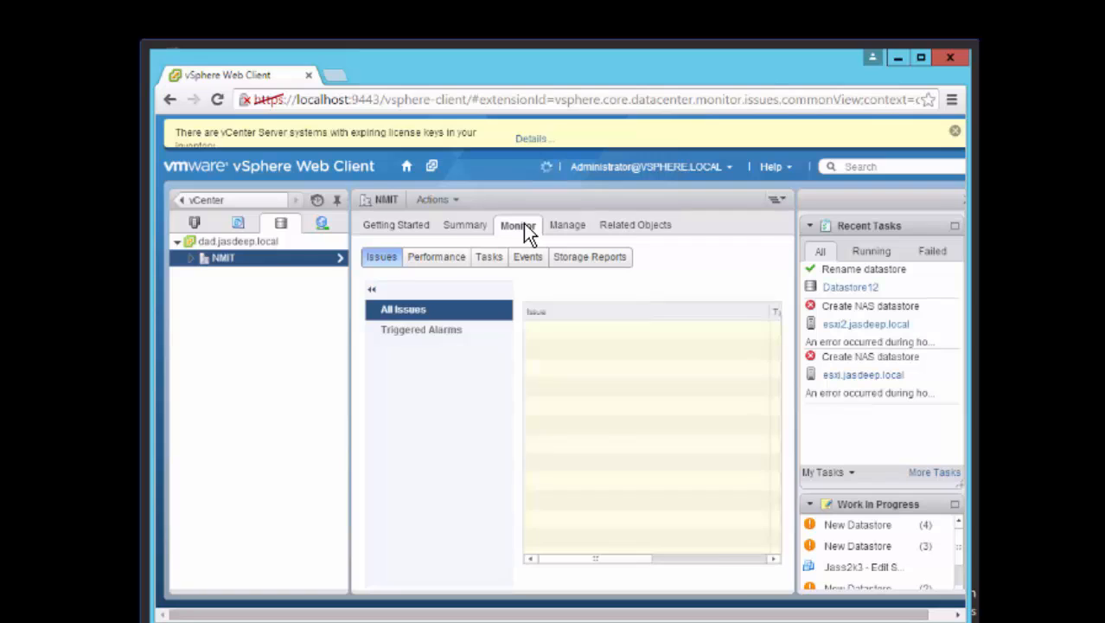
left_click(586, 265)
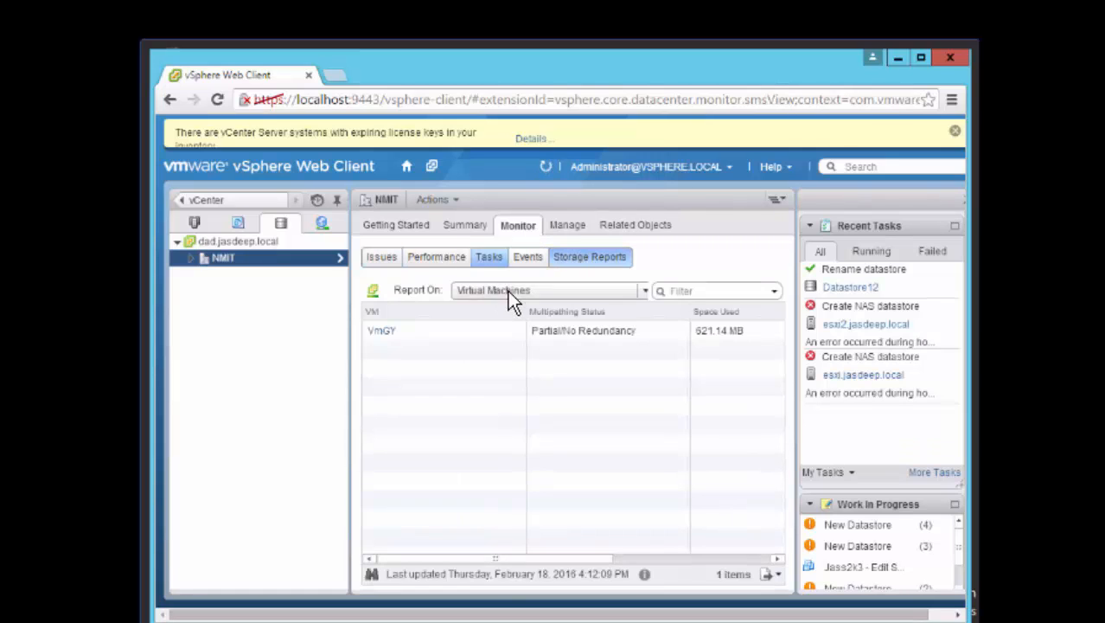
left_click(643, 290)
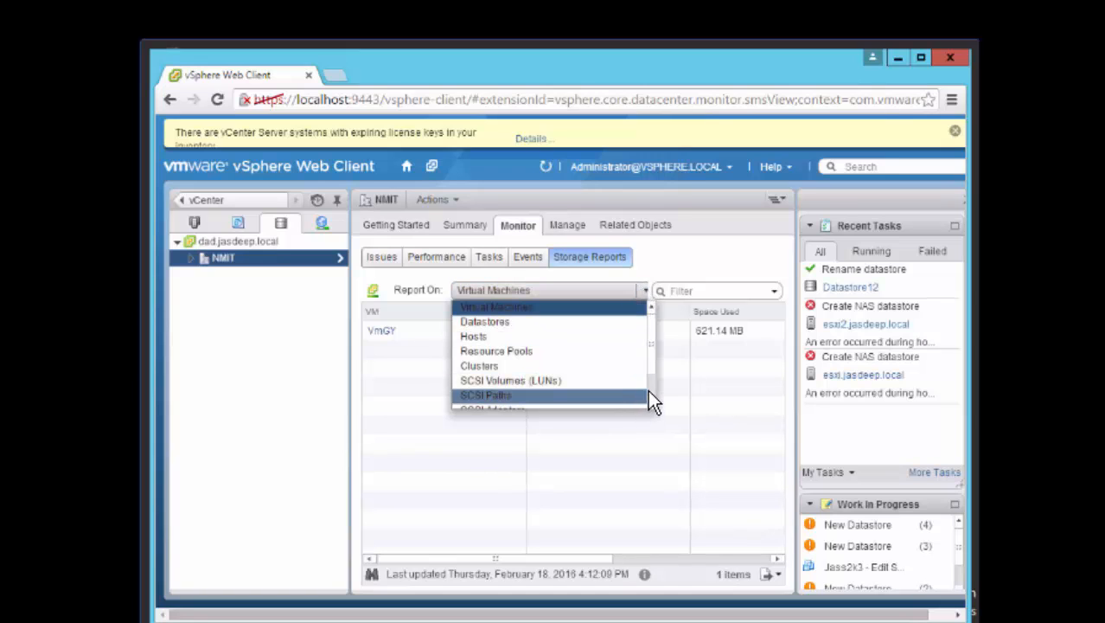
scroll(647, 390, "down", 1)
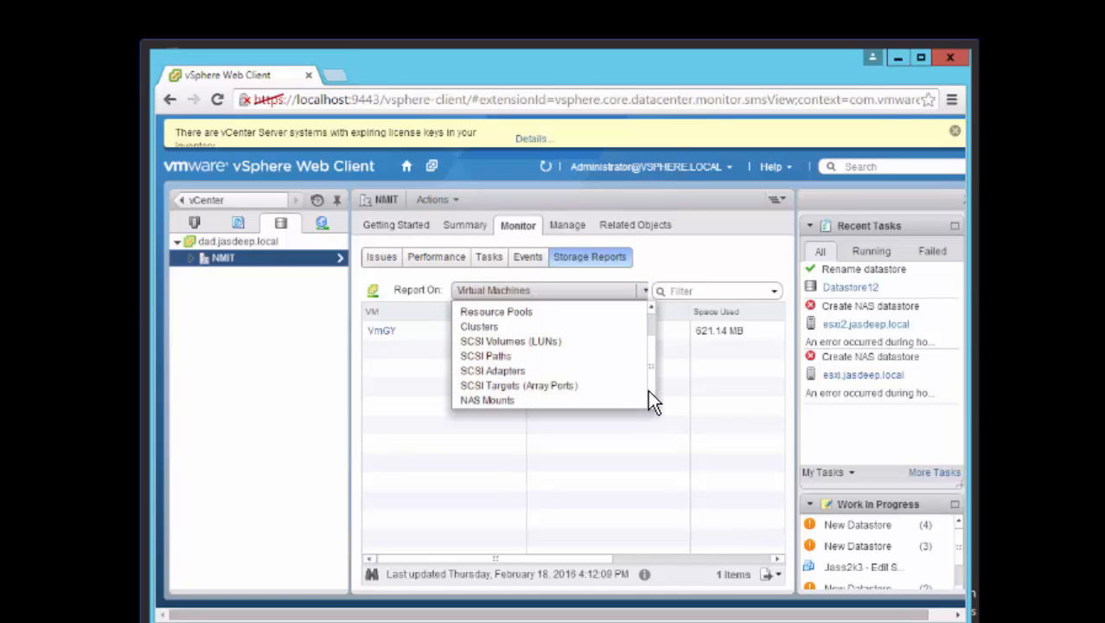
left_click(520, 403)
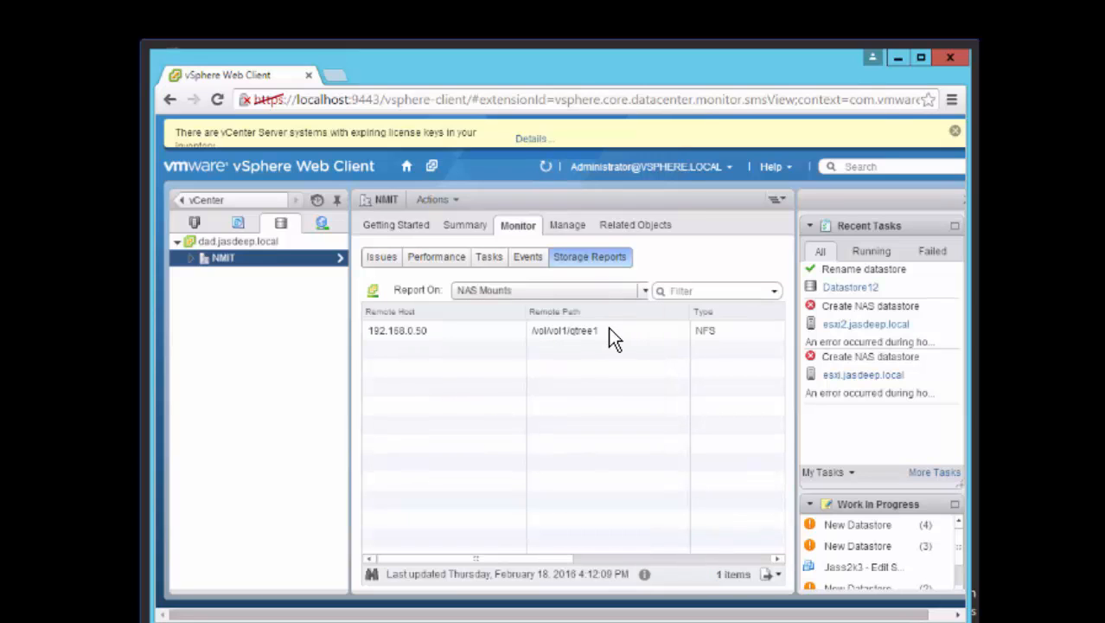
left_click(373, 294)
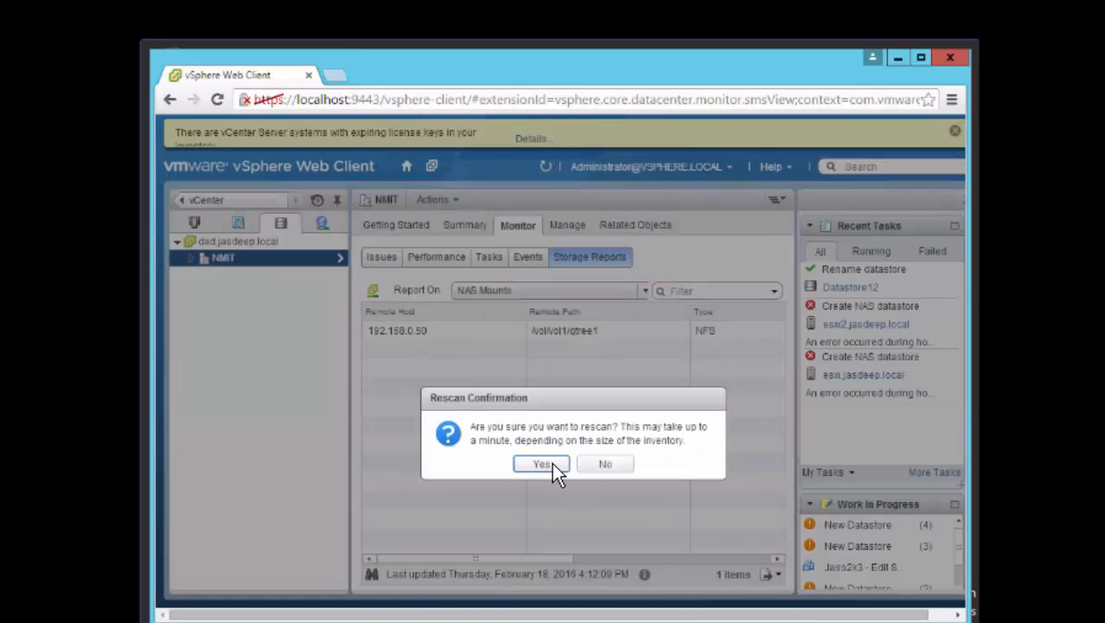
left_click(542, 464)
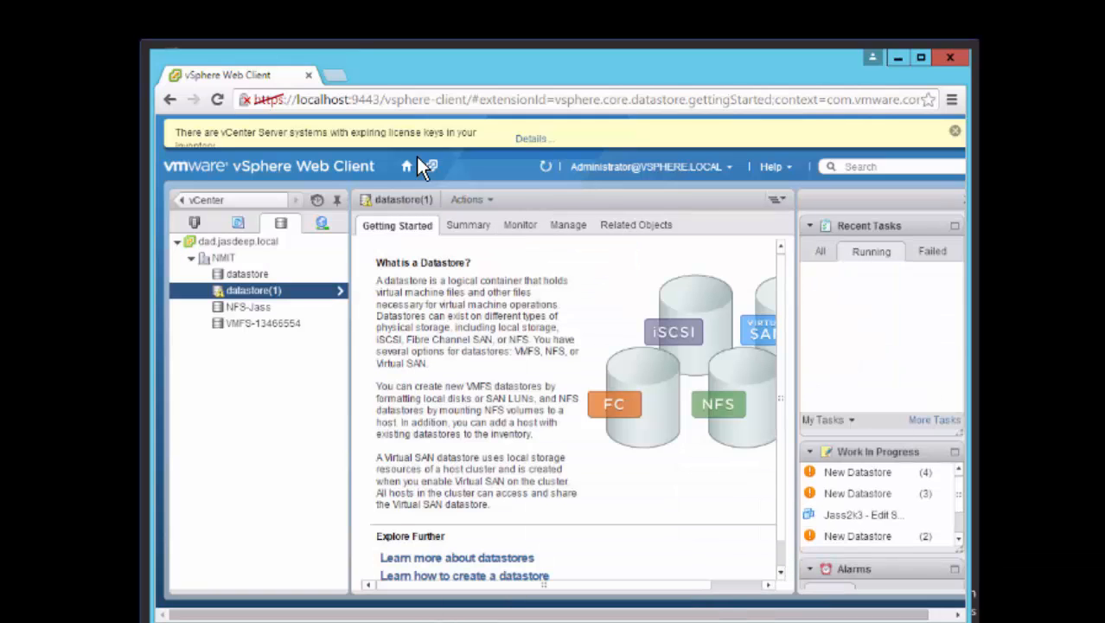
Rename the VMFS datastore called datastore in the NMIT datacenter to Local-ESXi01
left_click(250, 277)
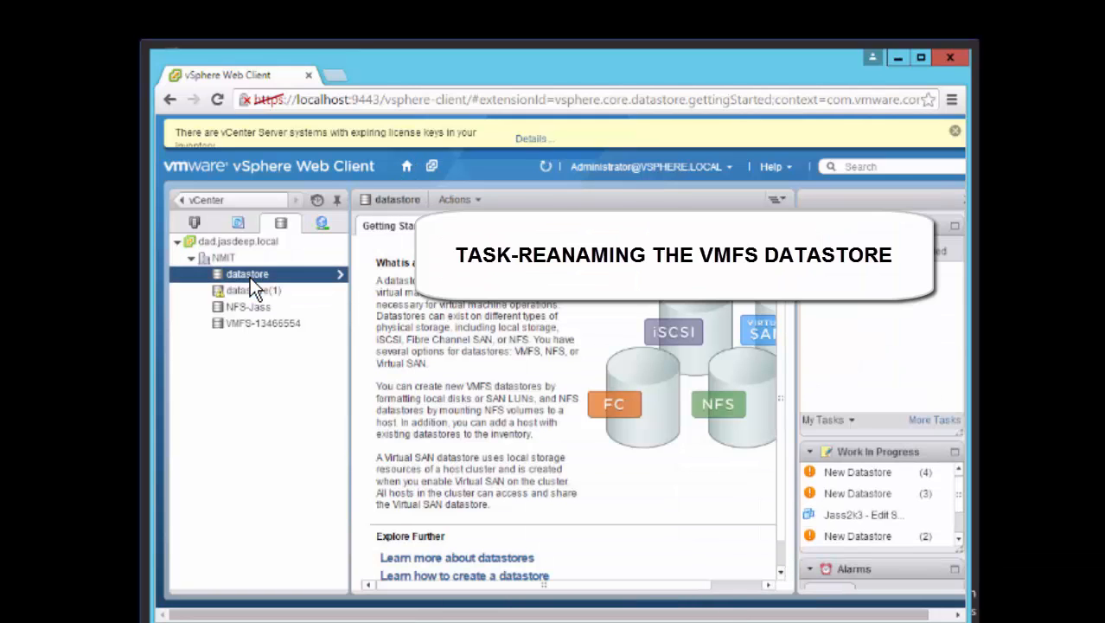
right_click(250, 277)
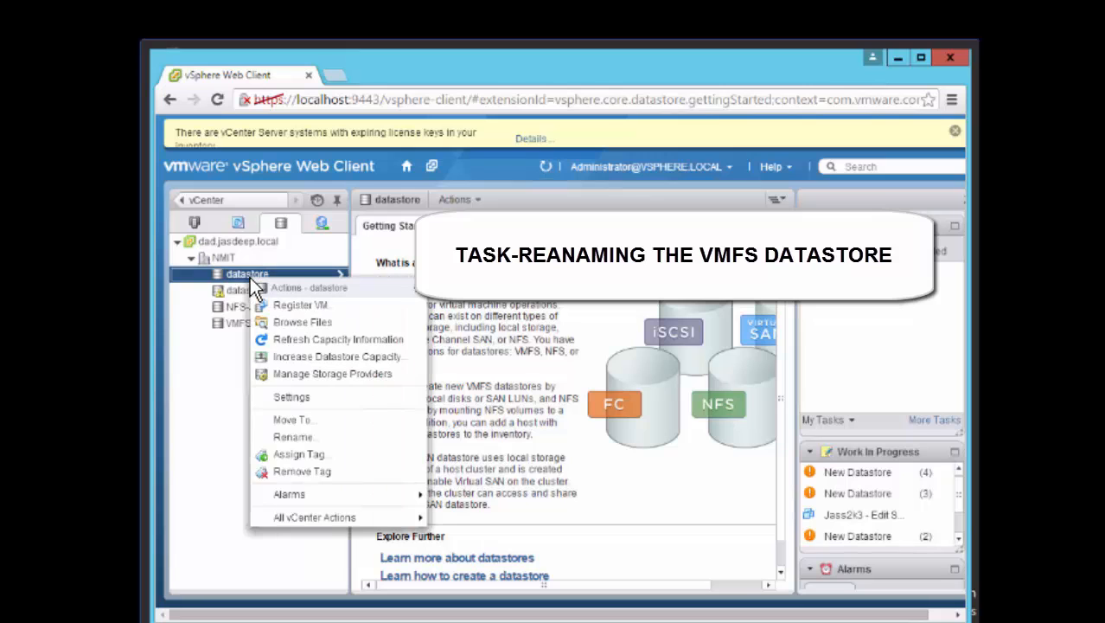
left_click(294, 438)
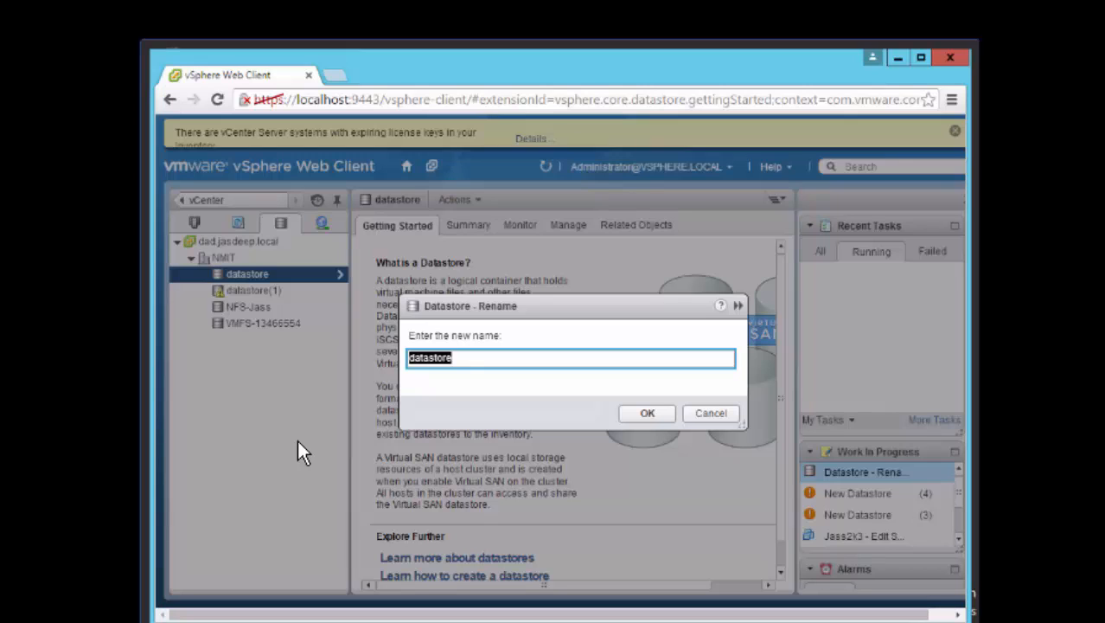
key("BackSpace")
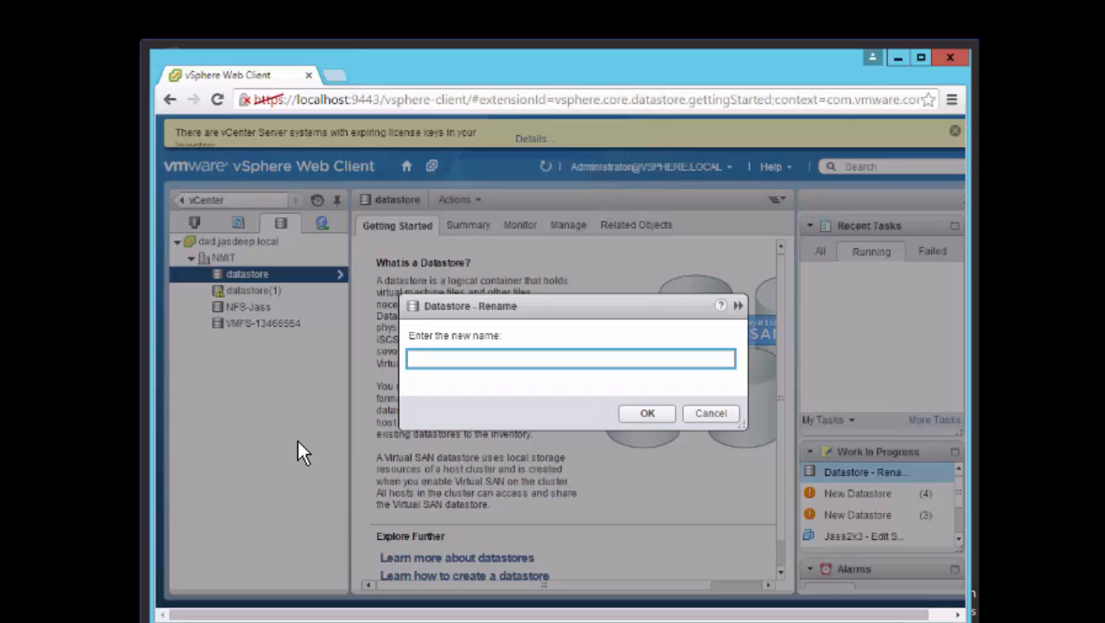
type("Local-ESXi01")
key("Left")
key("Left")
key("BackSpace")
key("BackSpace")
type("X")
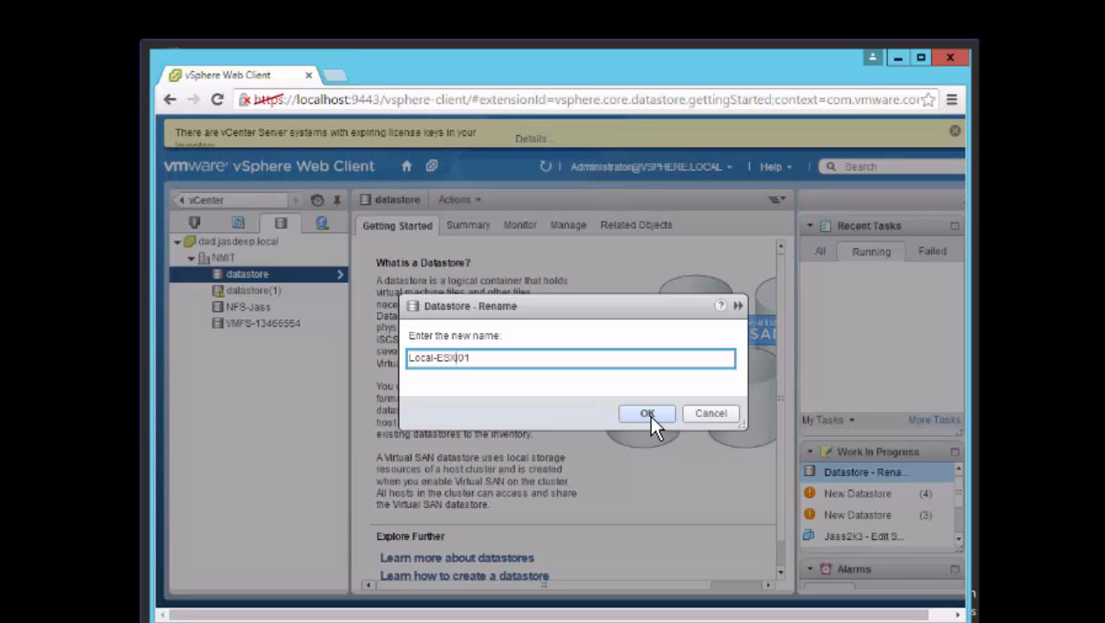
left_click(651, 415)
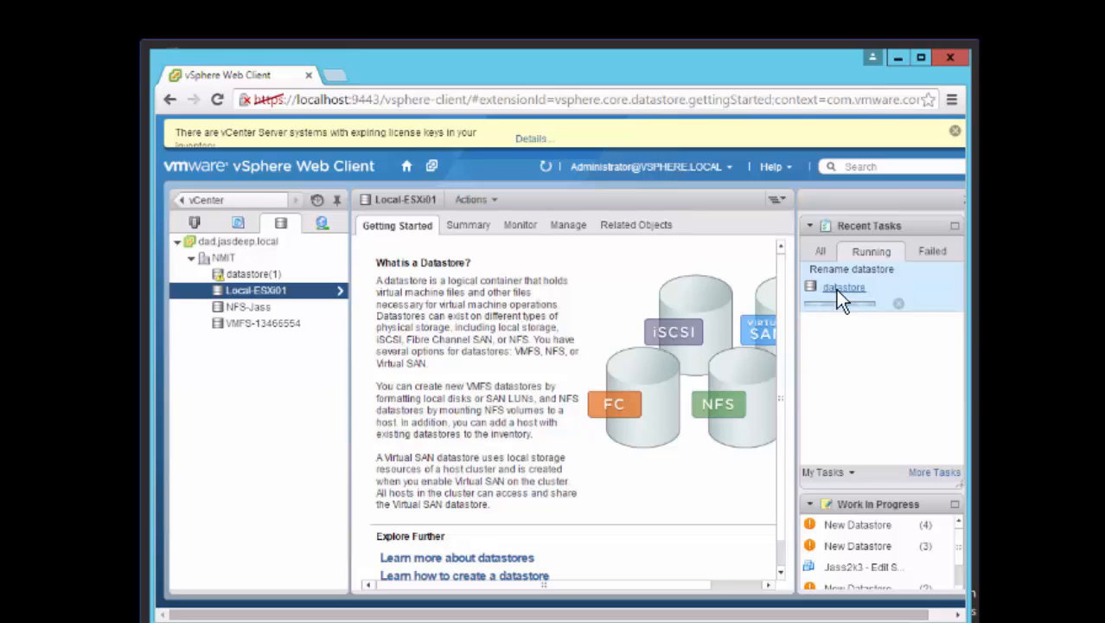
Rename datastore(1) to Local-ESXi02 and list all recent tasks
left_click(265, 273)
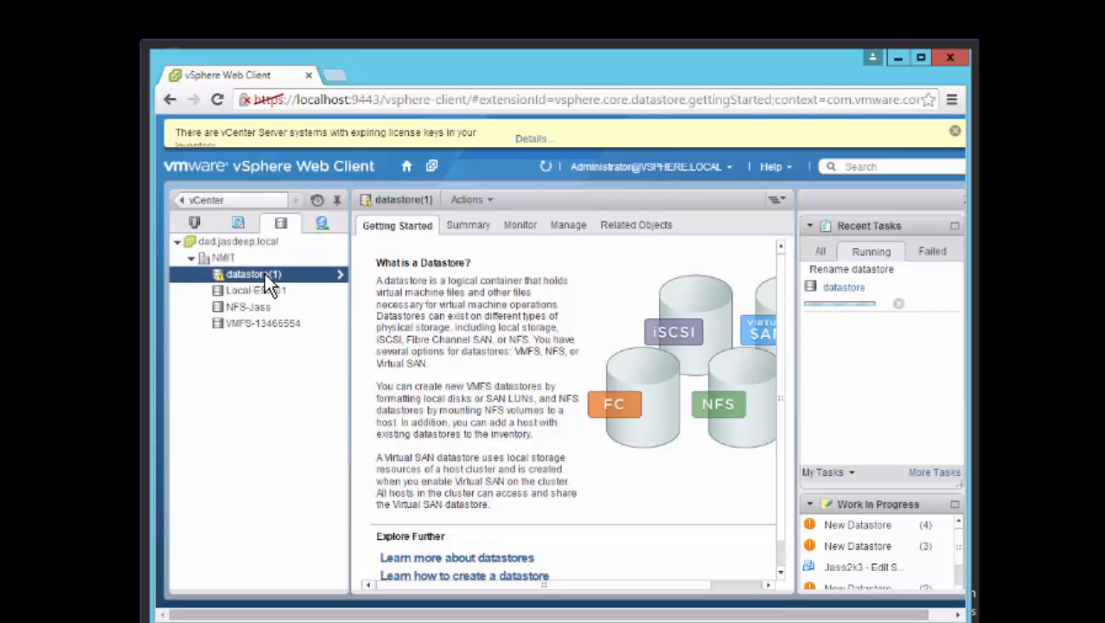
right_click(265, 273)
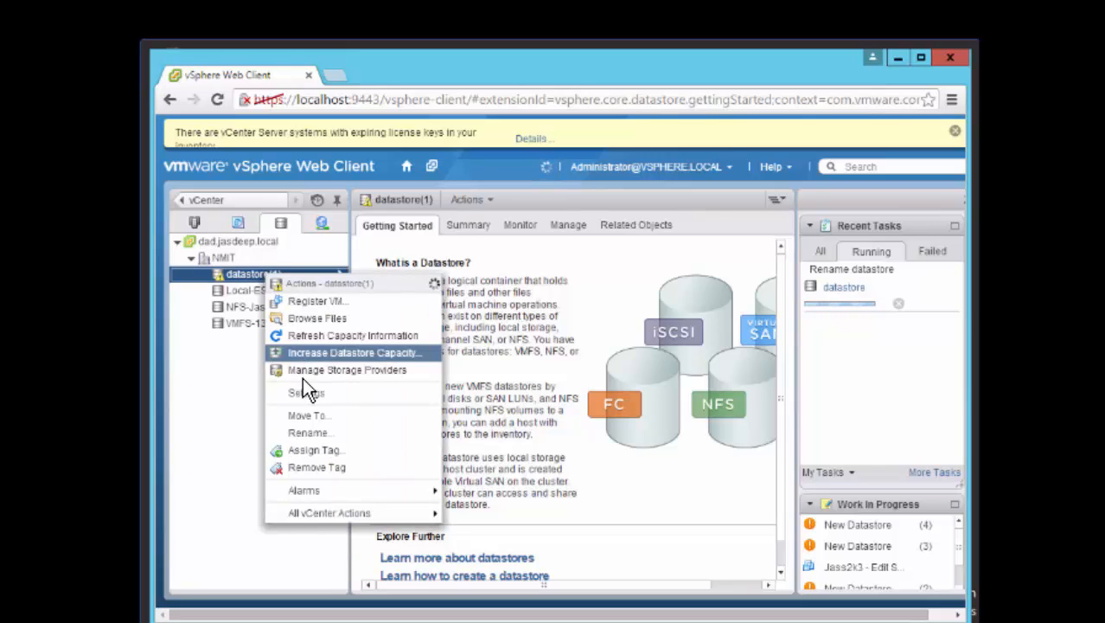
left_click(314, 433)
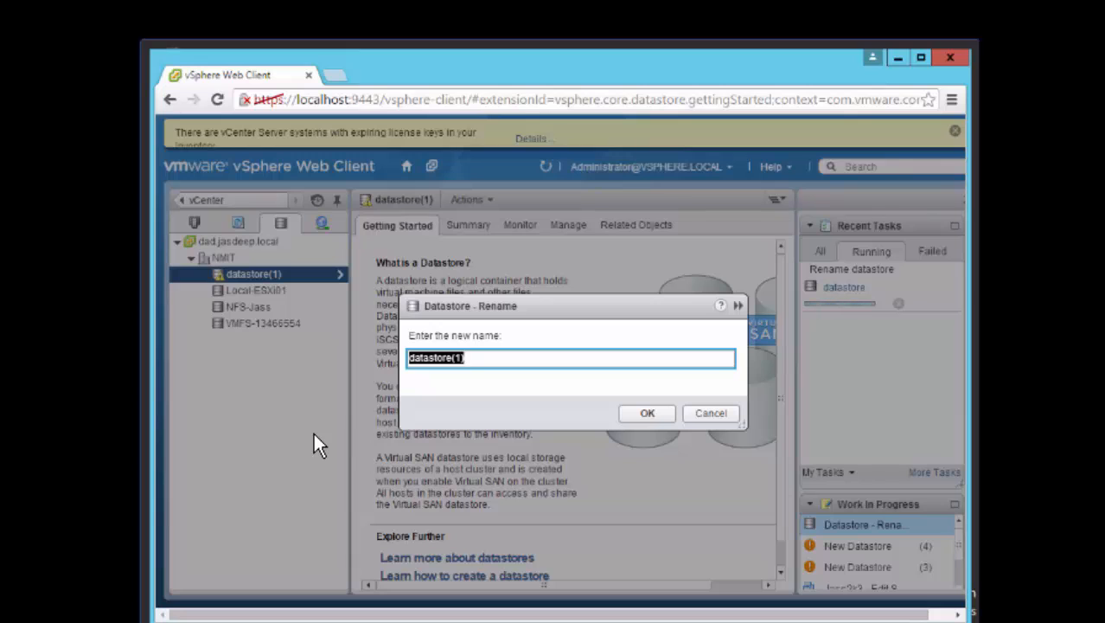
type("Local-E")
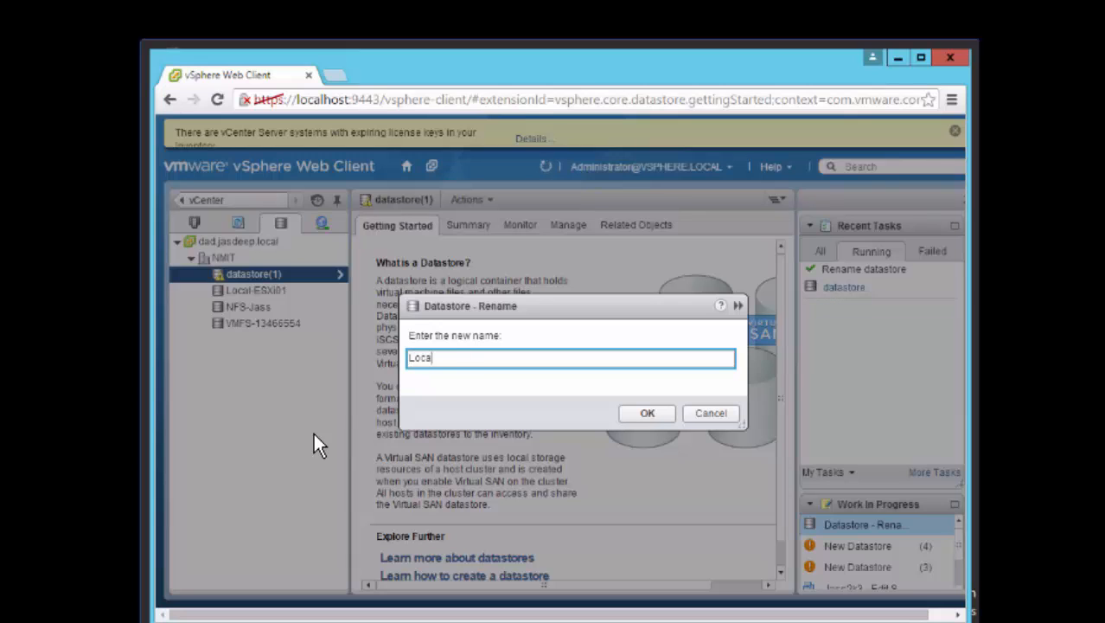
type("SXi02")
left_click(638, 410)
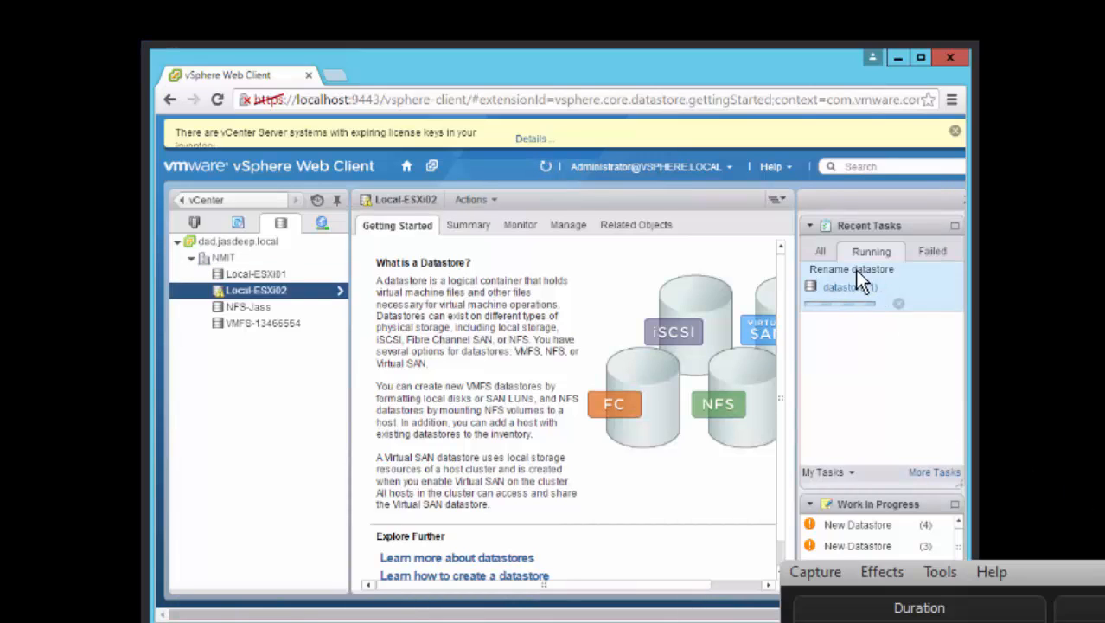
left_click(817, 245)
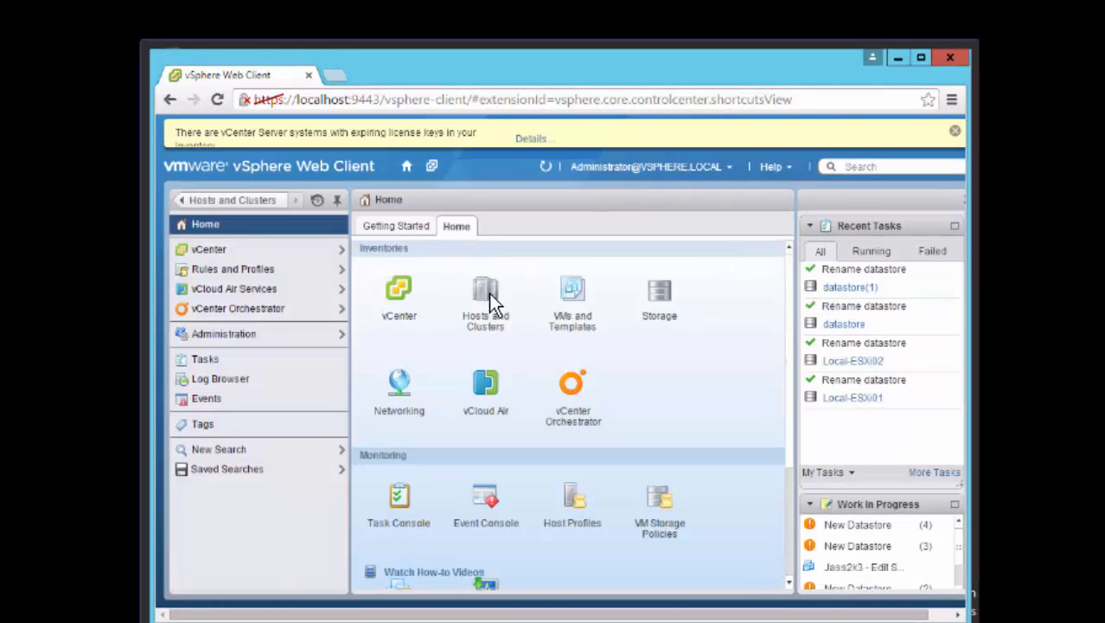
Show the storage adapters of the first ESXi host in the Lab Servers folder
left_click(489, 301)
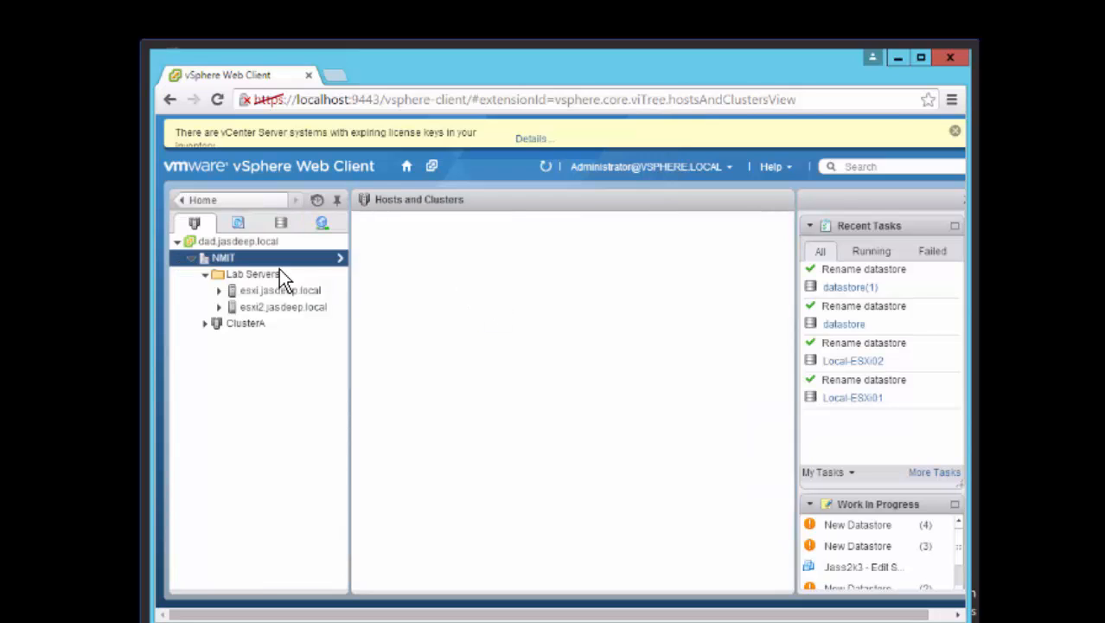
left_click(251, 275)
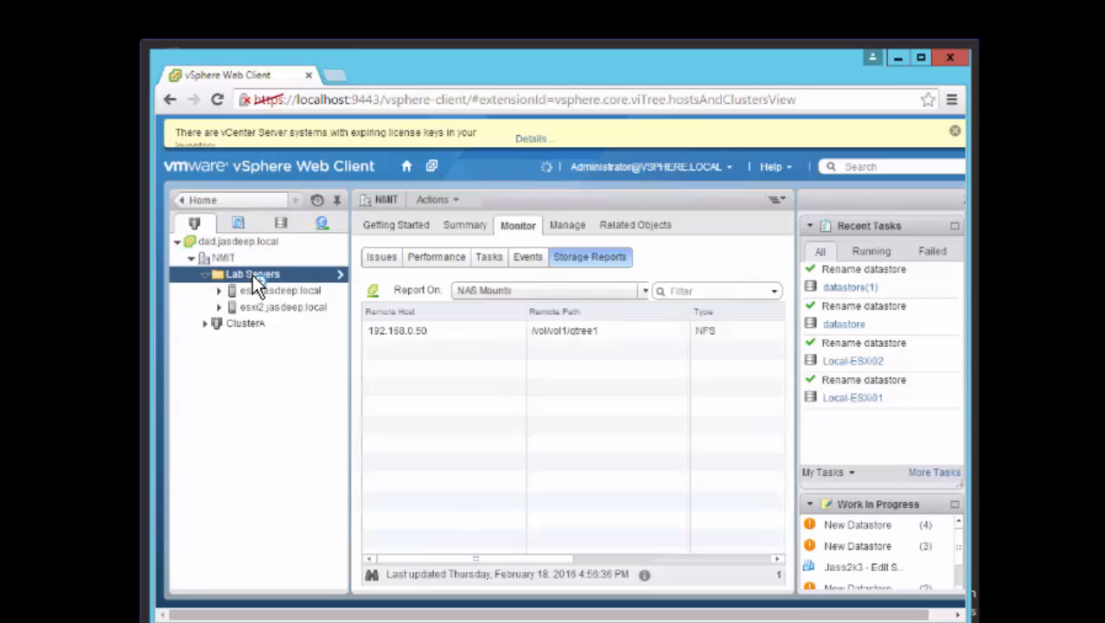
left_click(260, 290)
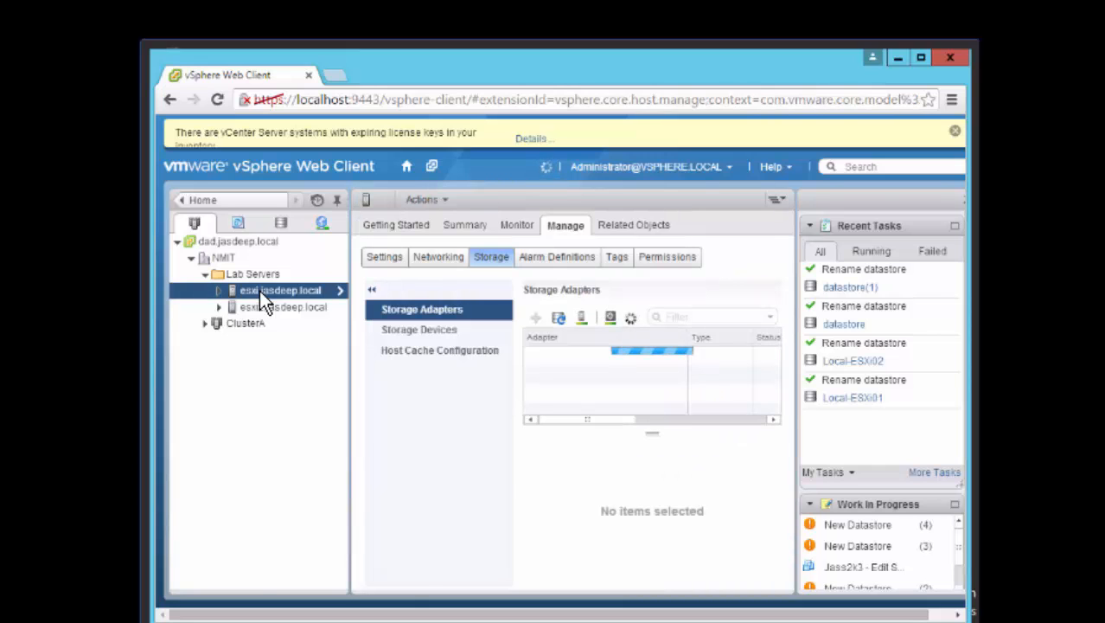
right_click(260, 289)
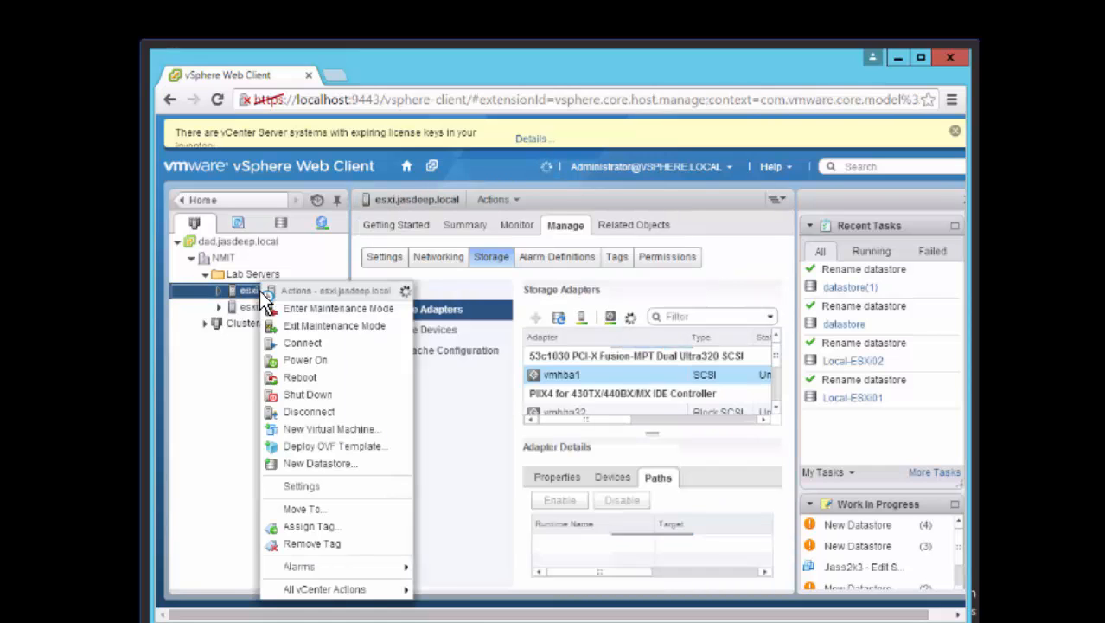
left_click(577, 236)
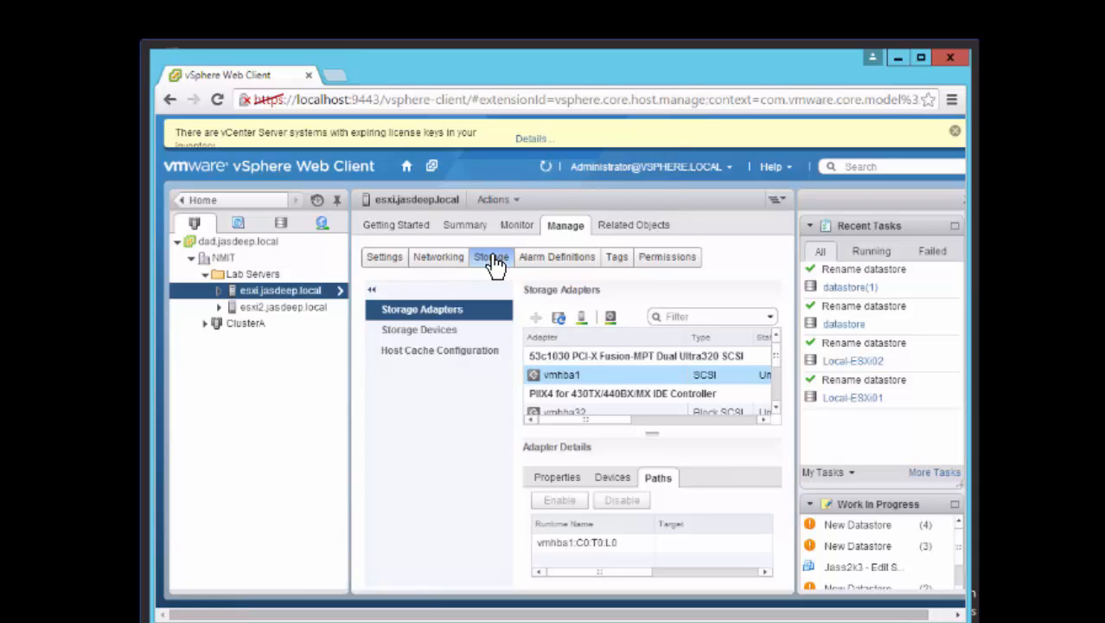
left_click(495, 264)
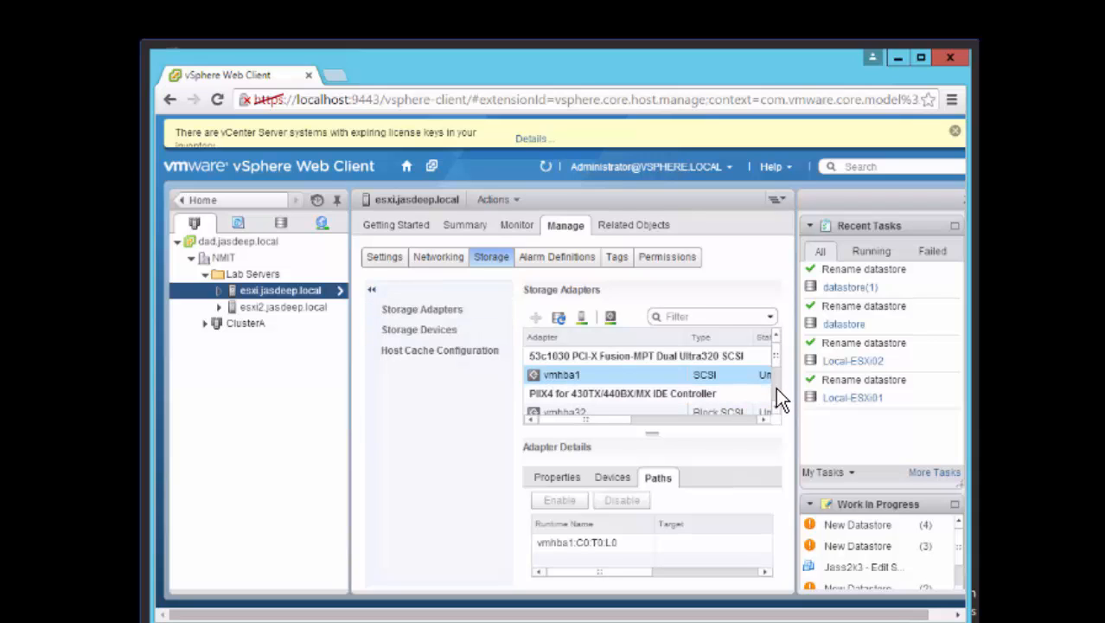
View the paths of the iSCSI software adapter vmhba33 and enlarge the adapter details area
scroll(776, 388, "down", 1)
scroll(776, 400, "down", 1)
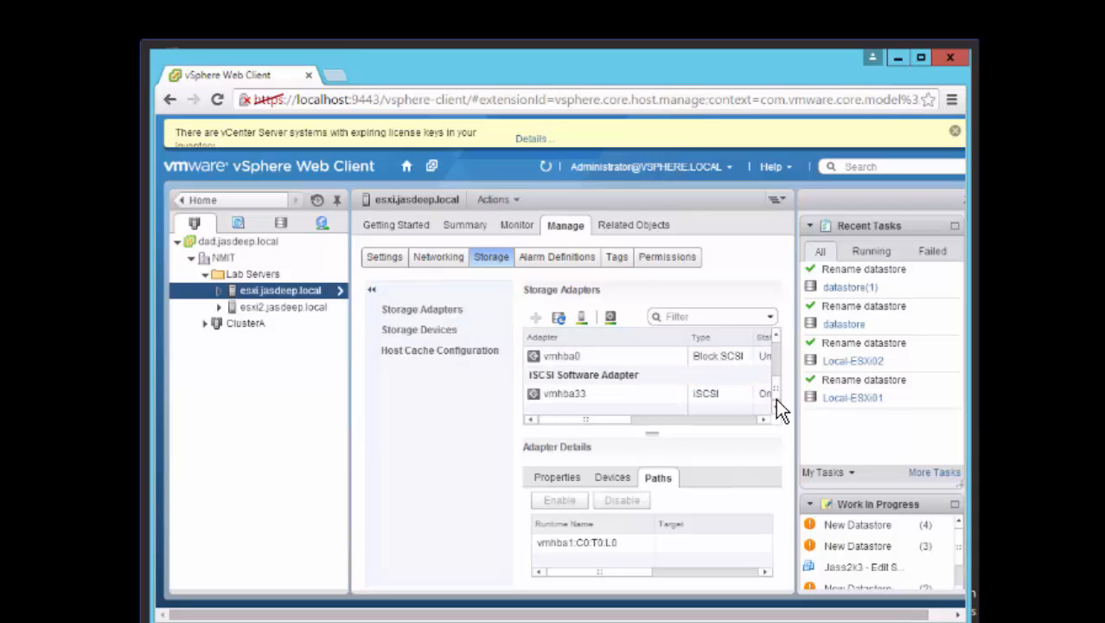
left_click(662, 394)
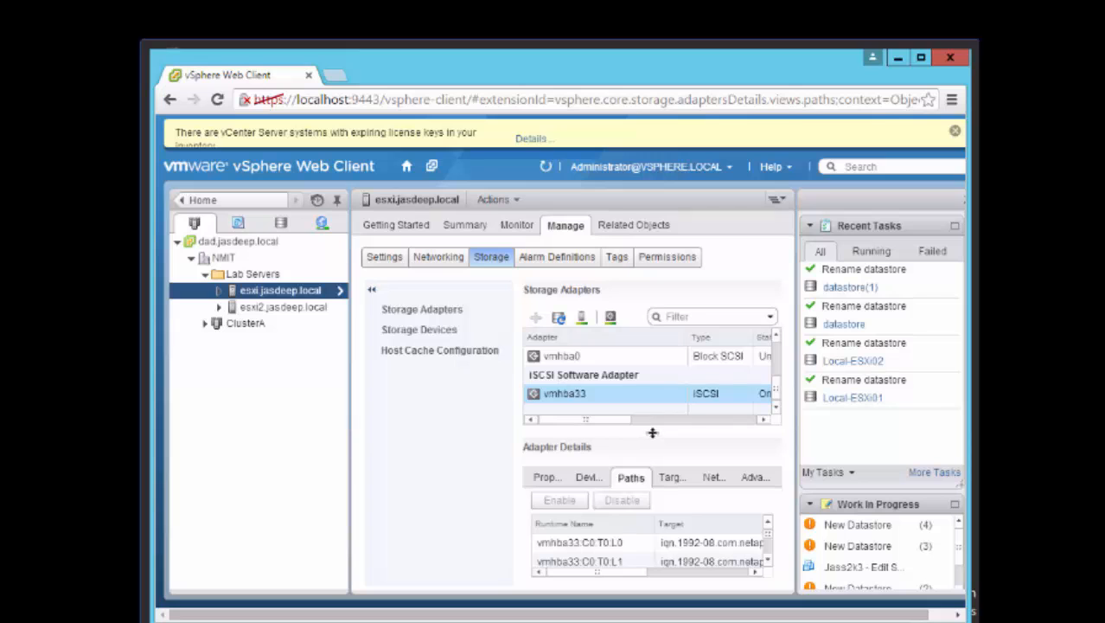
left_click_drag(651, 432, 640, 344)
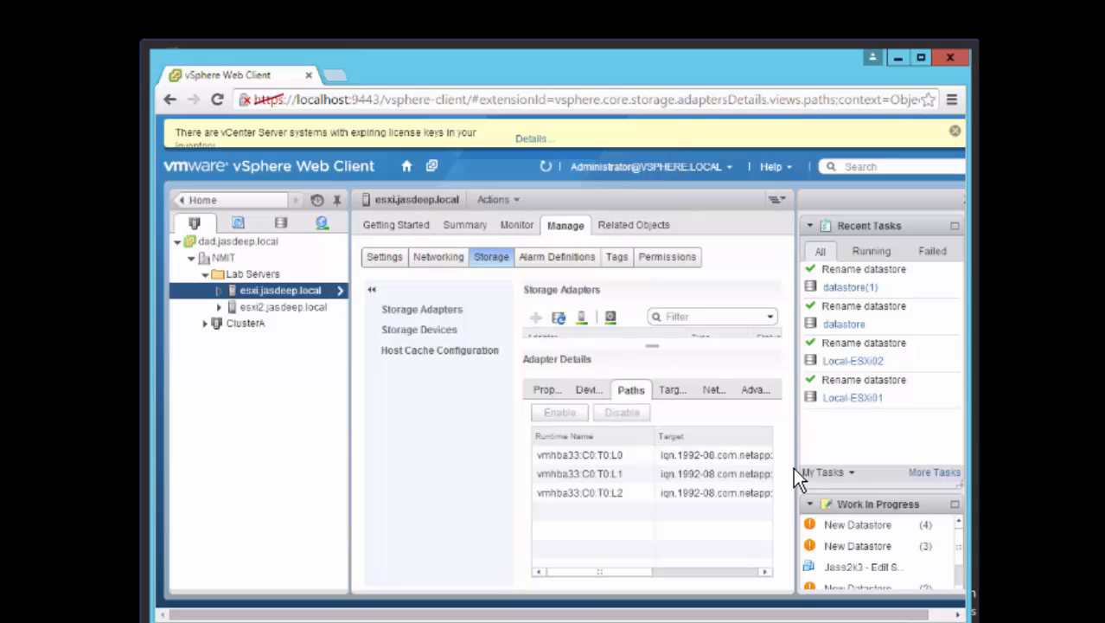
left_click_drag(796, 468, 837, 468)
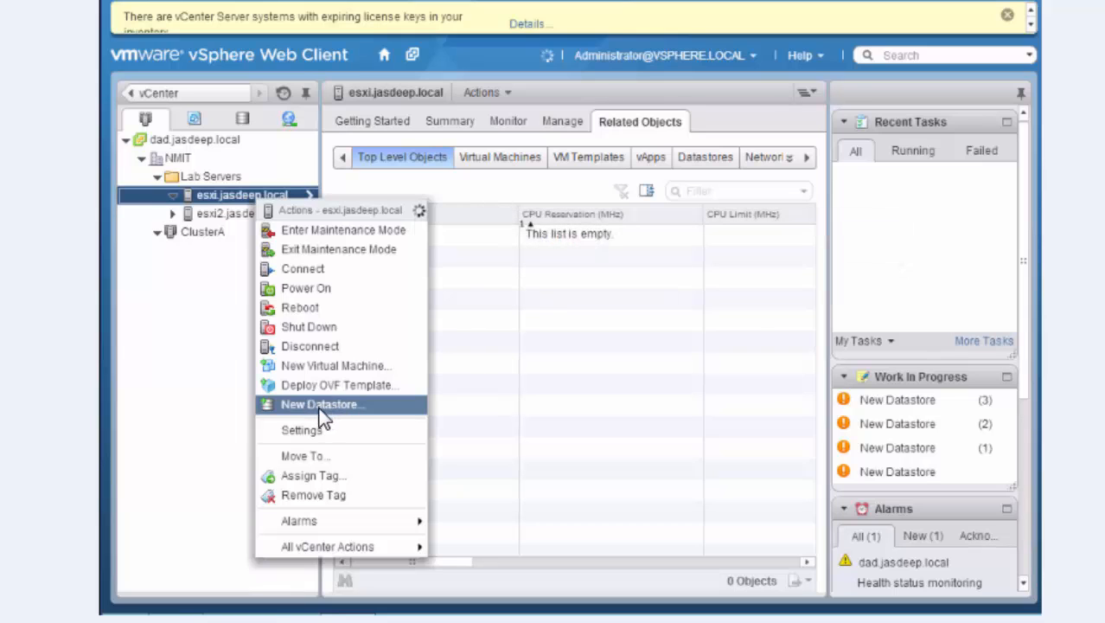
Create a 1.50 GB VMFS 5 datastore named PrivateVMFS-62 on a NETAPP iSCSI disk of the first Lab Servers host
left_click(320, 406)
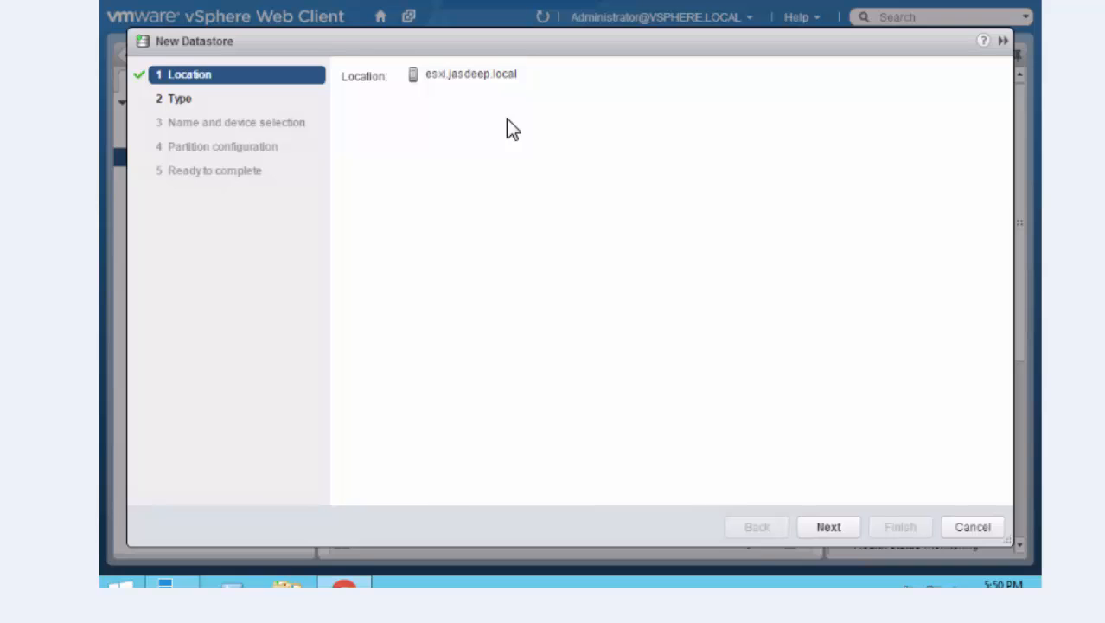
key("Right")
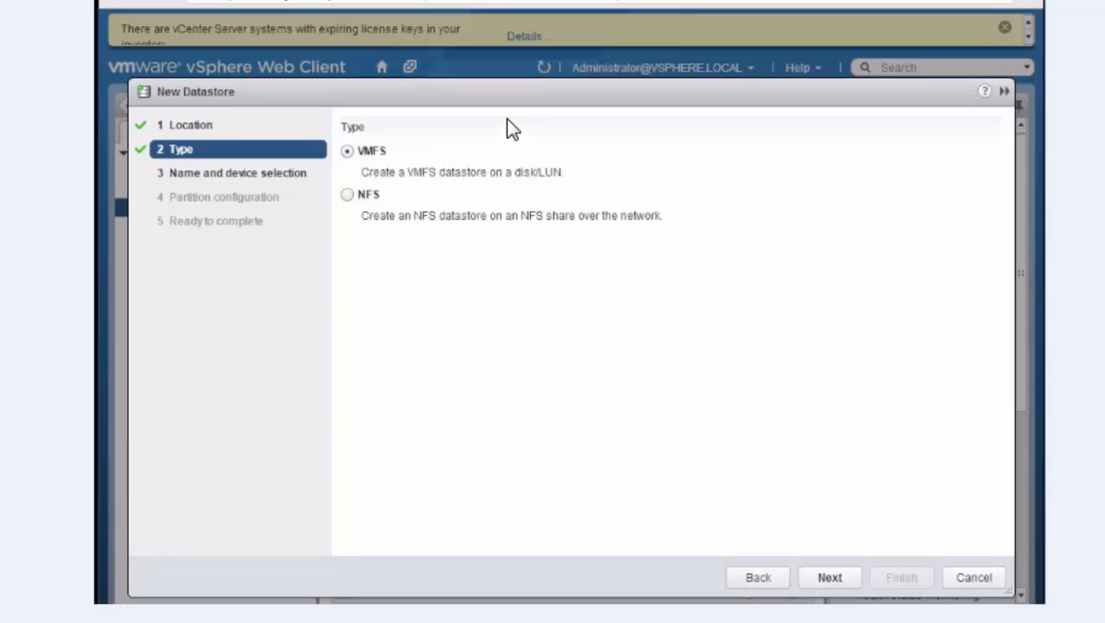
left_click(373, 153)
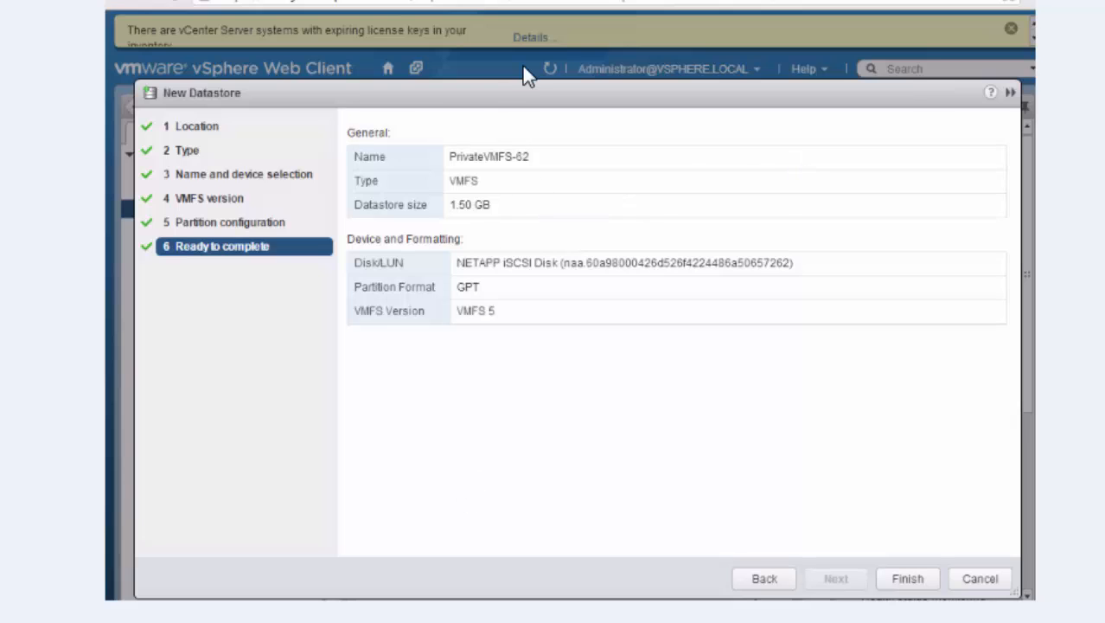
left_click(900, 577)
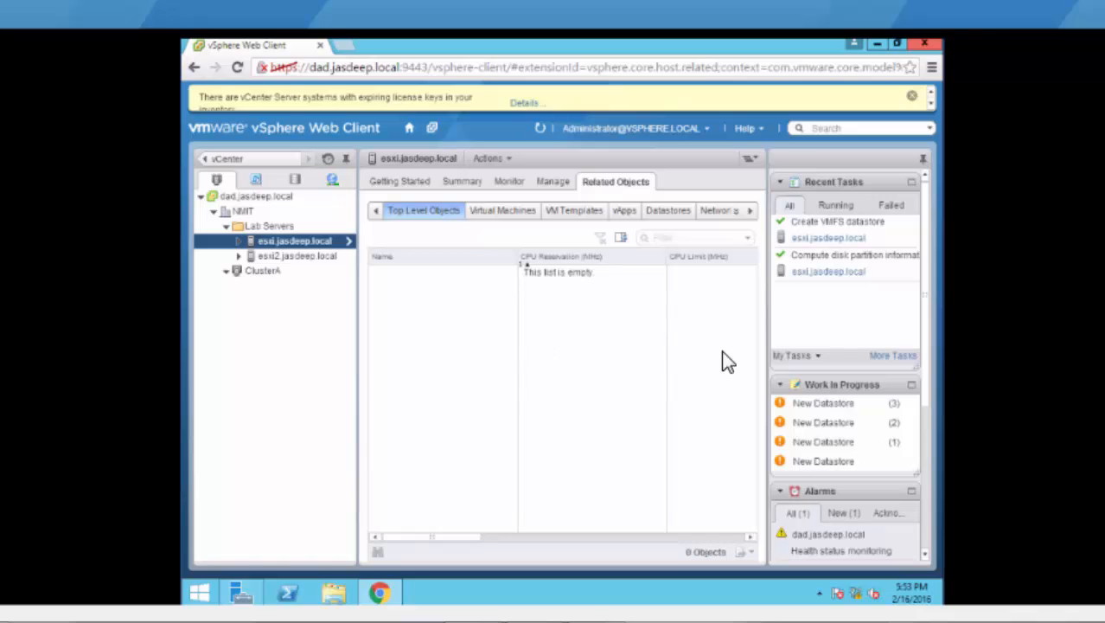
key("F10")
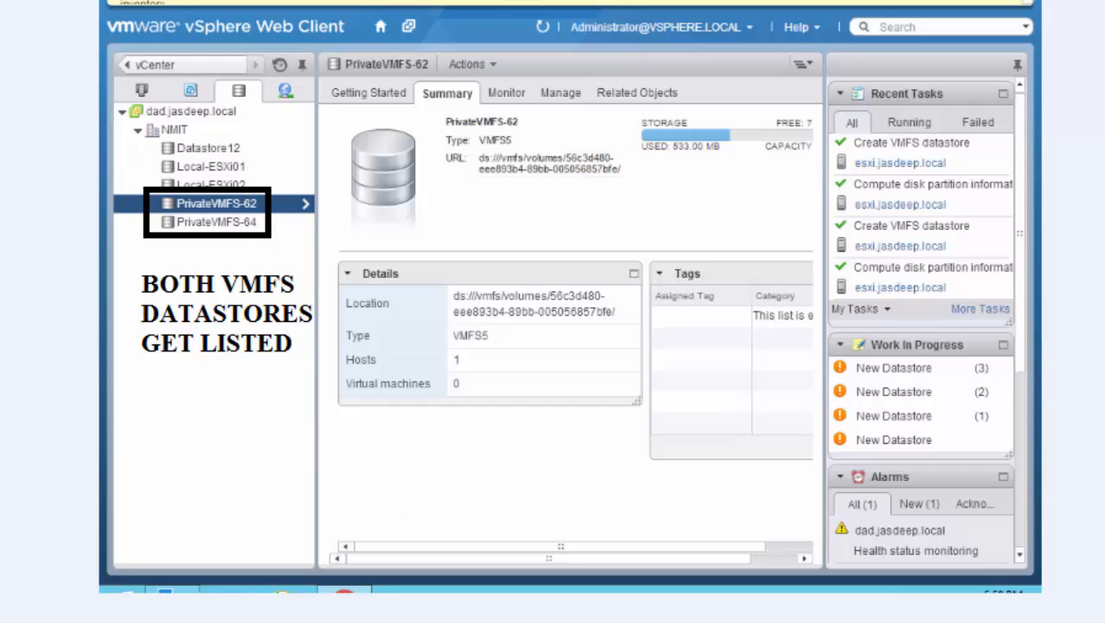
key("F10")
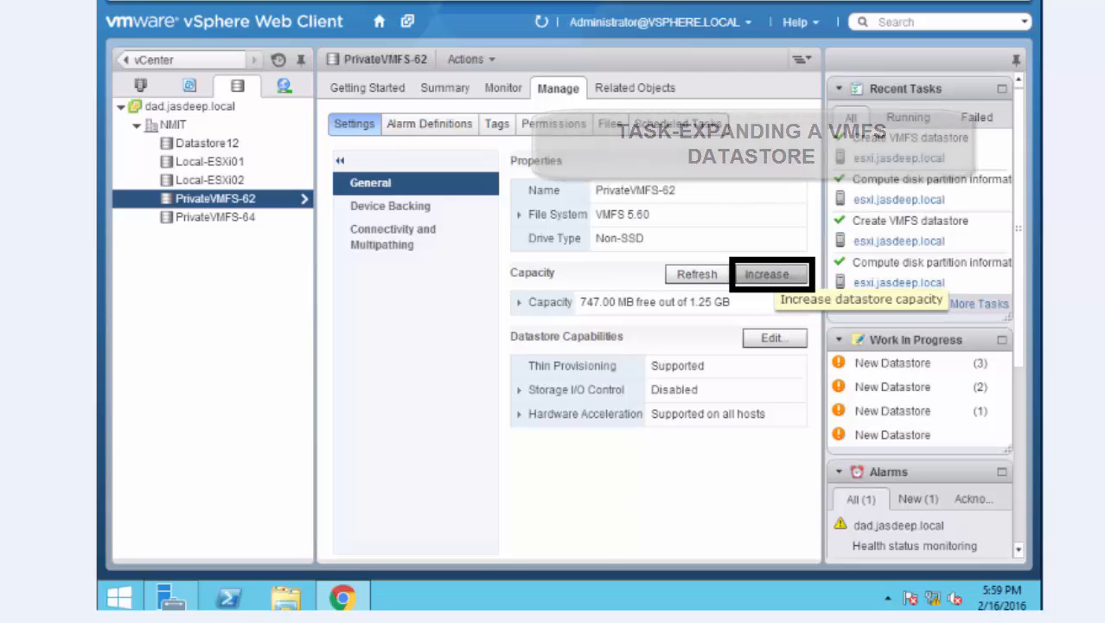
key("F9")
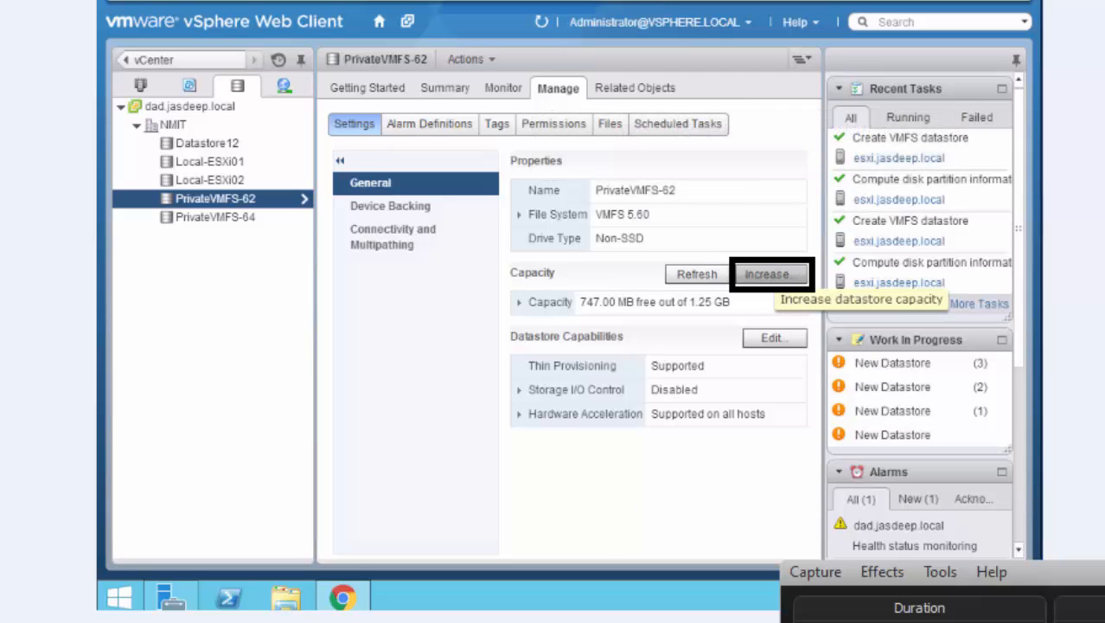
key("F9")
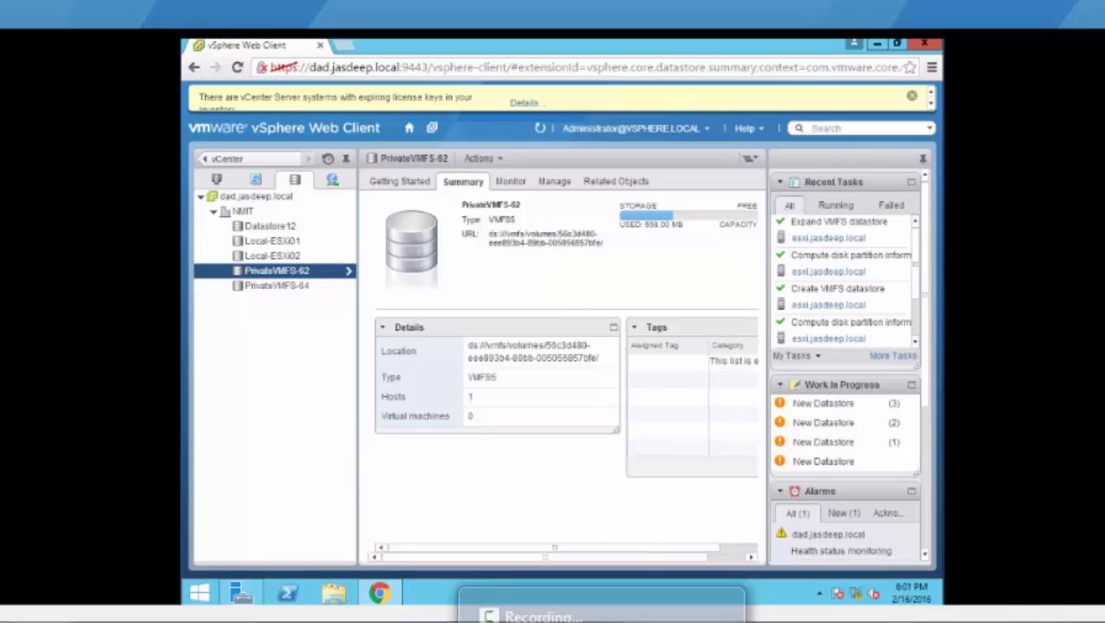
left_click(602, 621)
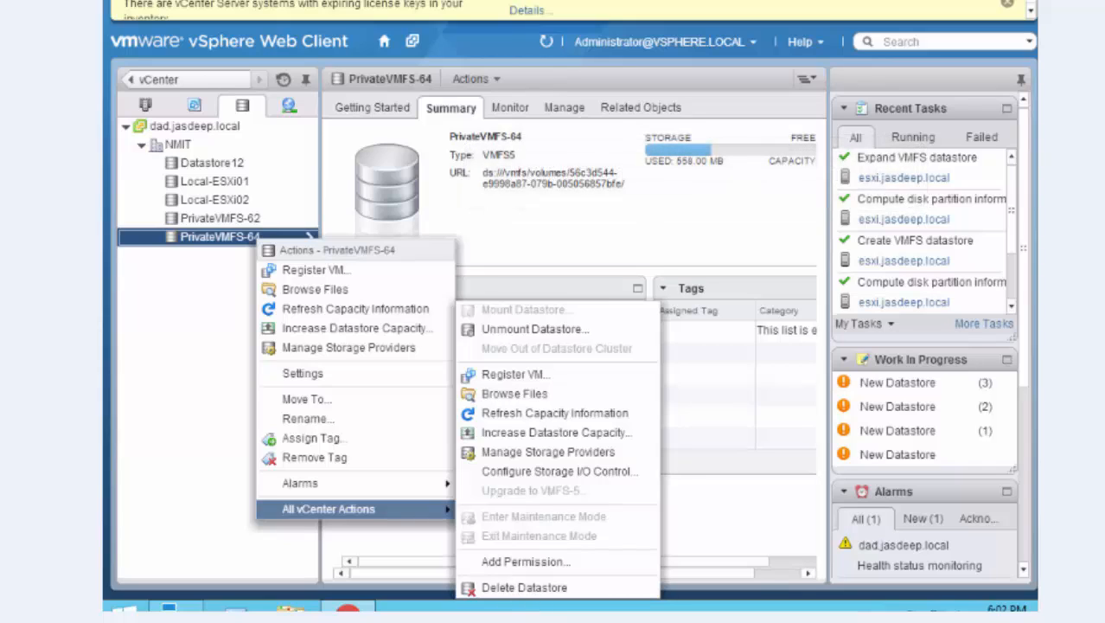
key("F10")
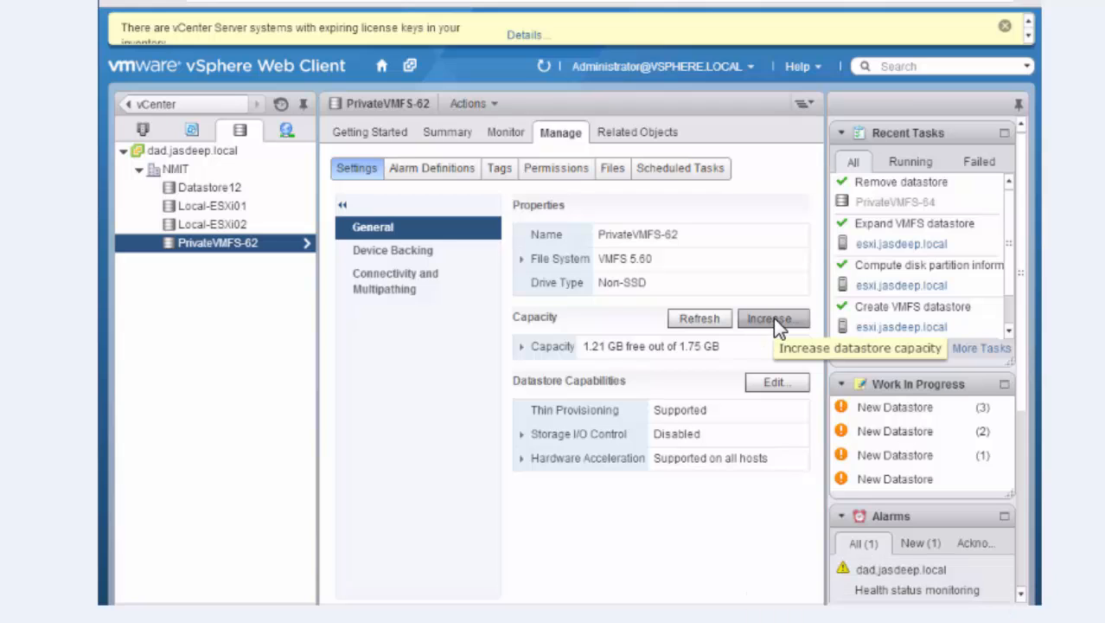
Extend PrivateVMFS-62 by 2.00 GB onto the other NETAPP iSCSI disk, using all available partitions
left_click(756, 320)
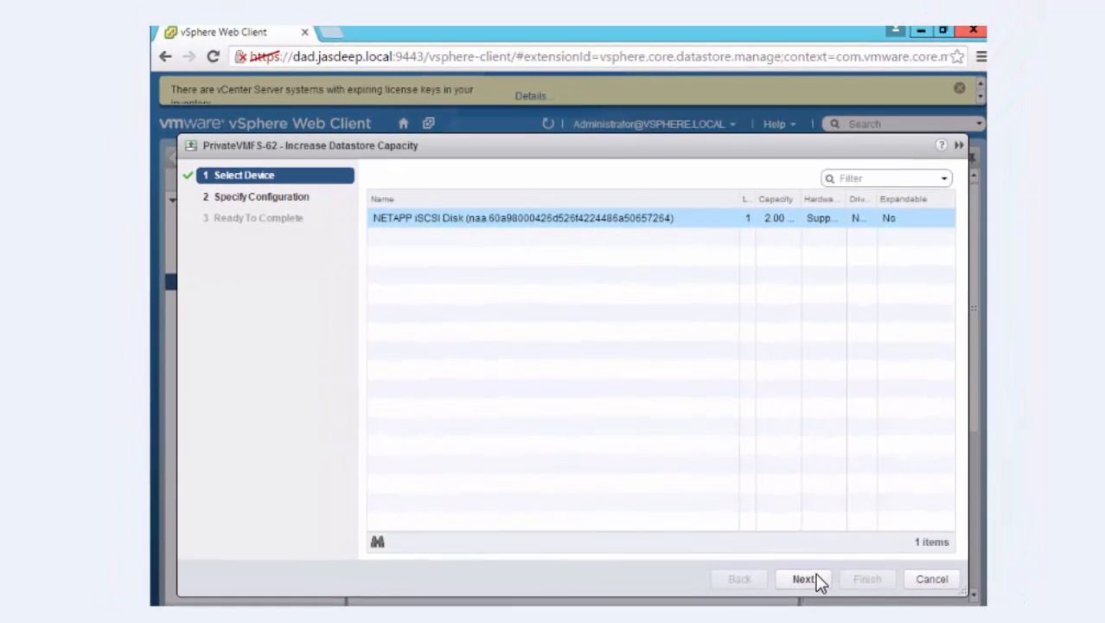
left_click(817, 576)
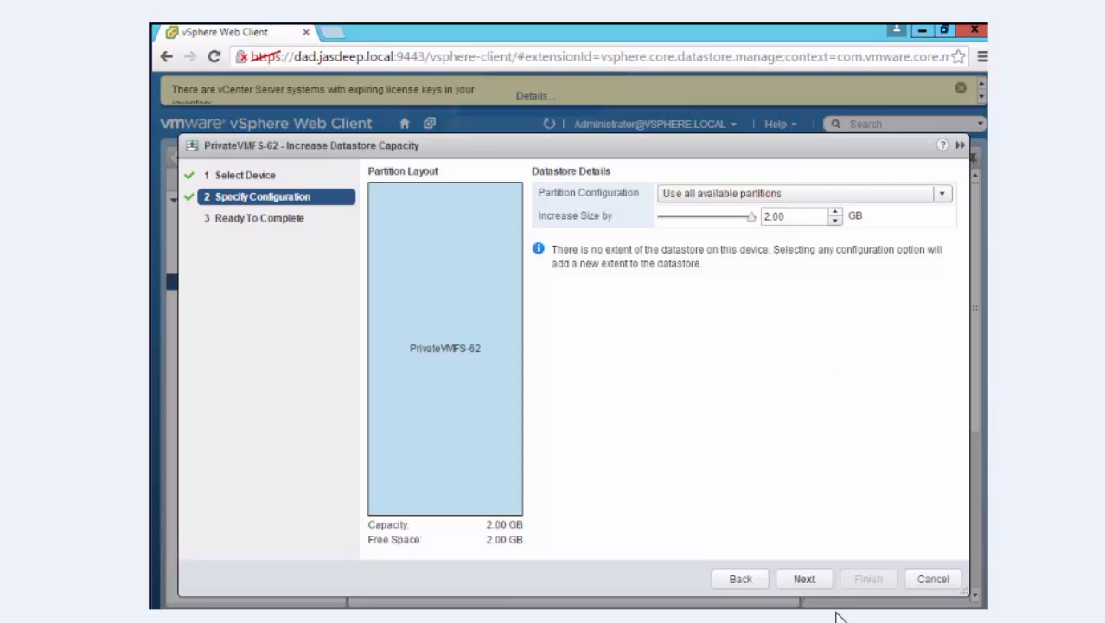
left_click(804, 579)
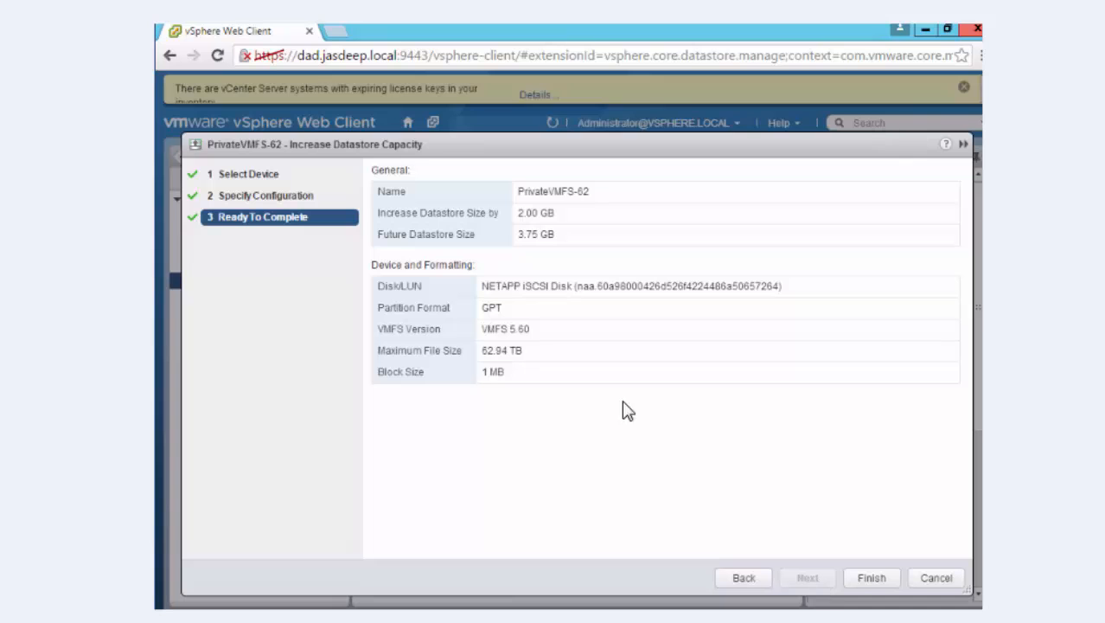
left_click(872, 577)
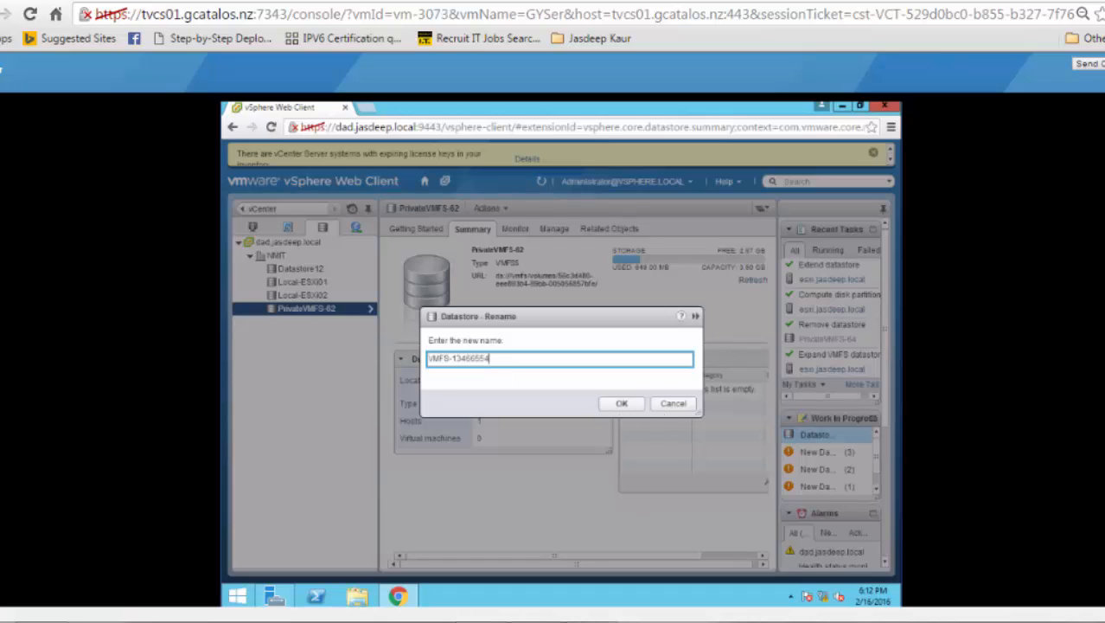
key("F10")
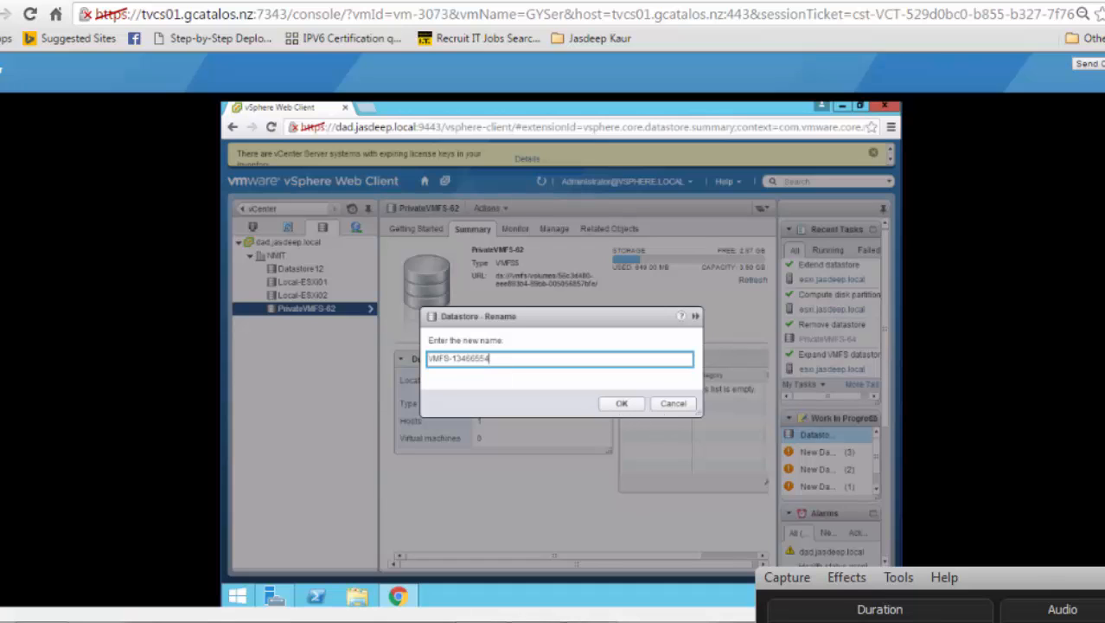